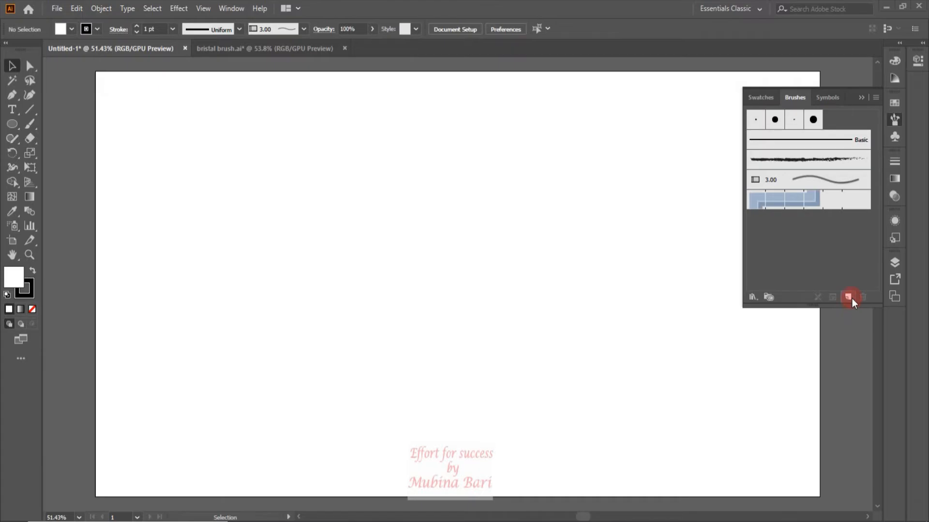
Step: Create a new bristle brush with the Round Point shape, keeping the default name and brush settings
{"action": "left_click", "coordinate": [849, 298]}
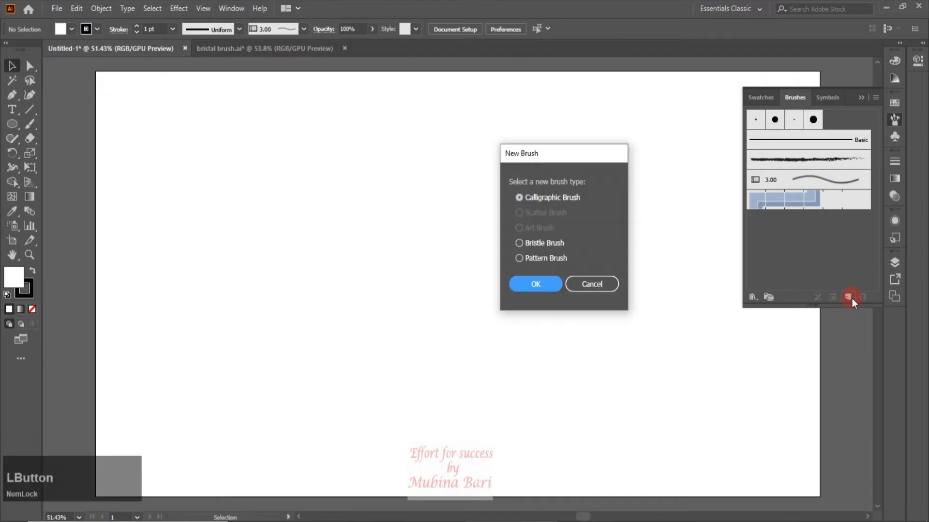
{"action": "left_click", "coordinate": [520, 242]}
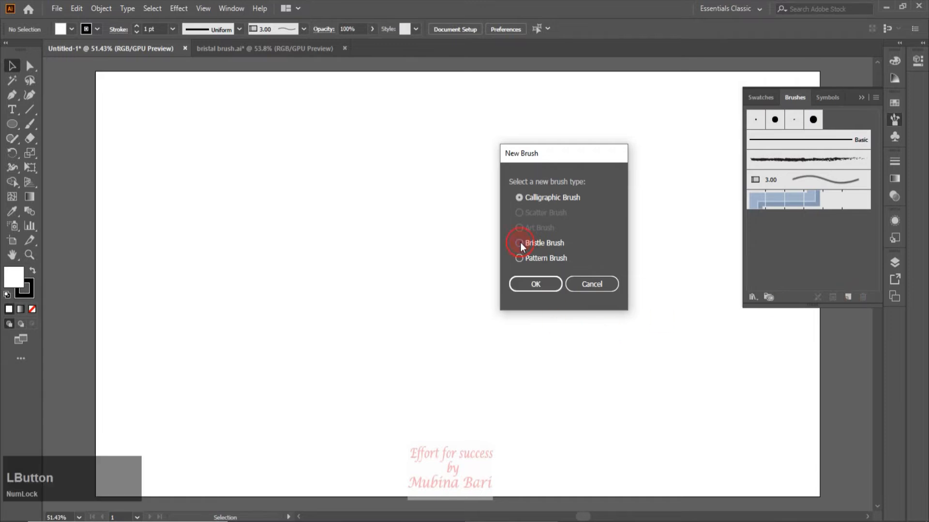
{"action": "left_click", "coordinate": [535, 284]}
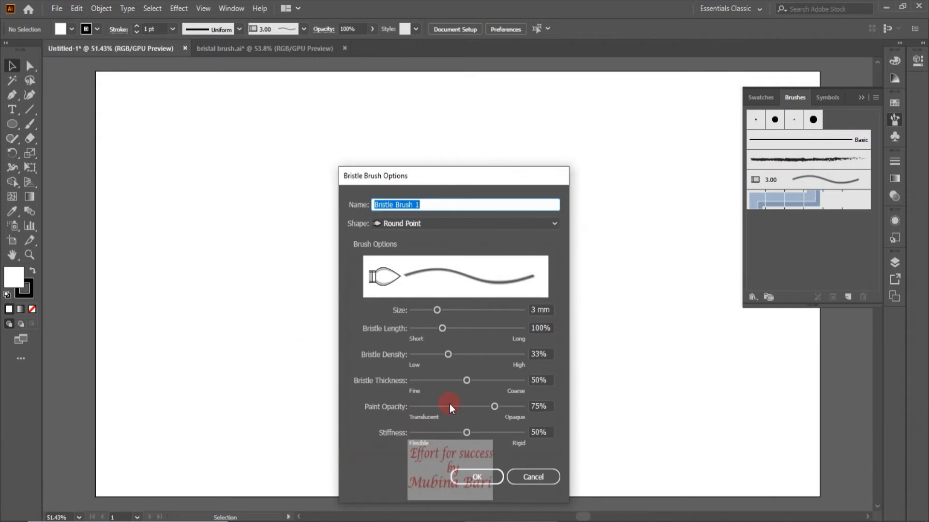
{"action": "left_click_drag", "start_coordinate": [463, 172], "coordinate": [512, 83]}
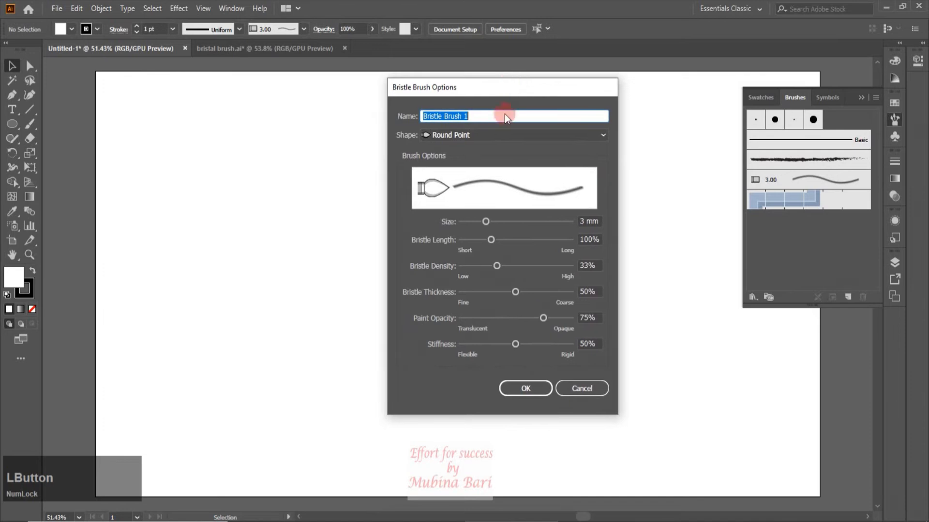
{"action": "left_click", "coordinate": [539, 387]}
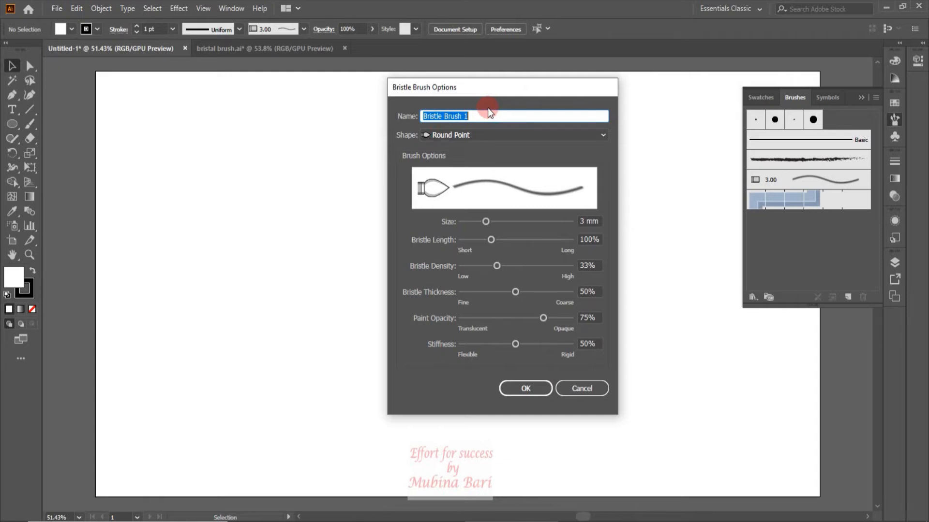
{"action": "left_click", "coordinate": [603, 135]}
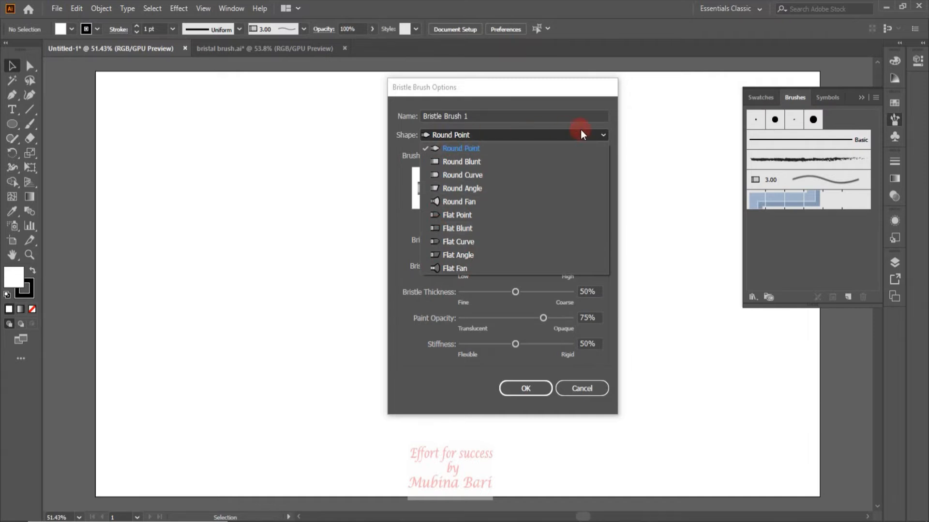
{"action": "left_click", "coordinate": [603, 137]}
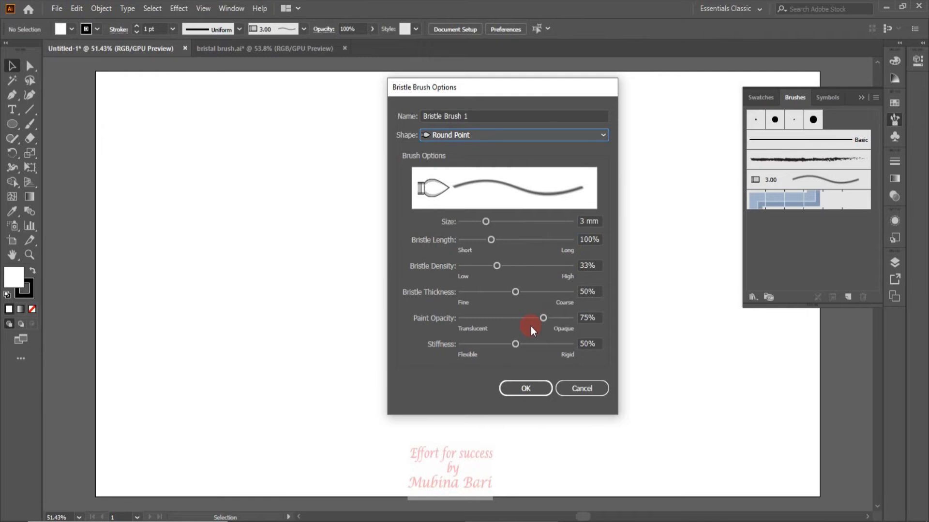
{"action": "left_click", "coordinate": [536, 387]}
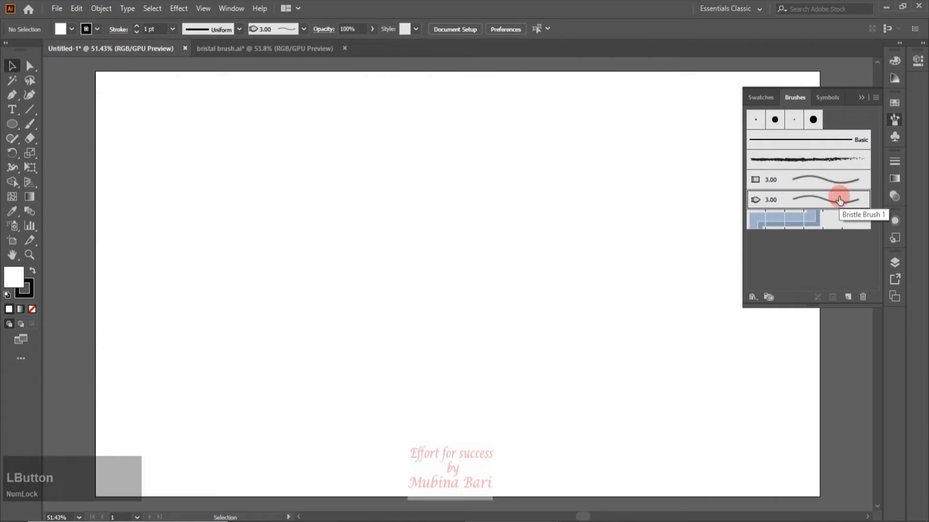
Step: Paint a looping stroke in the upper-left area of the artboard with the new bristle brush and select it
{"action": "left_click", "coordinate": [29, 125]}
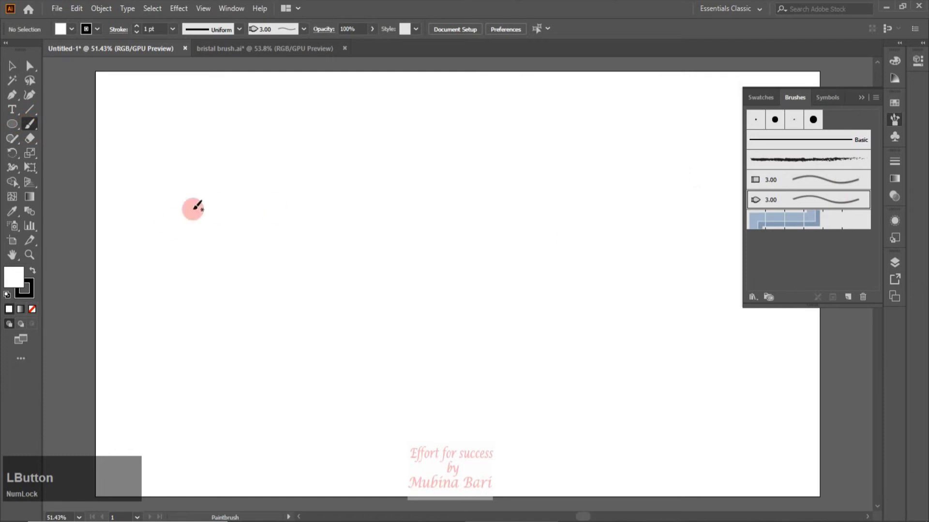
{"action": "mouse_move", "coordinate": [148, 223]}
{"action": "left_mouse_down"}
{"action": "mouse_move", "coordinate": [207, 209]}
{"action": "mouse_move", "coordinate": [206, 154]}
{"action": "mouse_move", "coordinate": [167, 160]}
{"action": "mouse_move", "coordinate": [160, 193]}
{"action": "mouse_move", "coordinate": [194, 229]}
{"action": "mouse_move", "coordinate": [296, 238]}
{"action": "left_mouse_up"}
{"action": "left_click", "coordinate": [12, 65]}
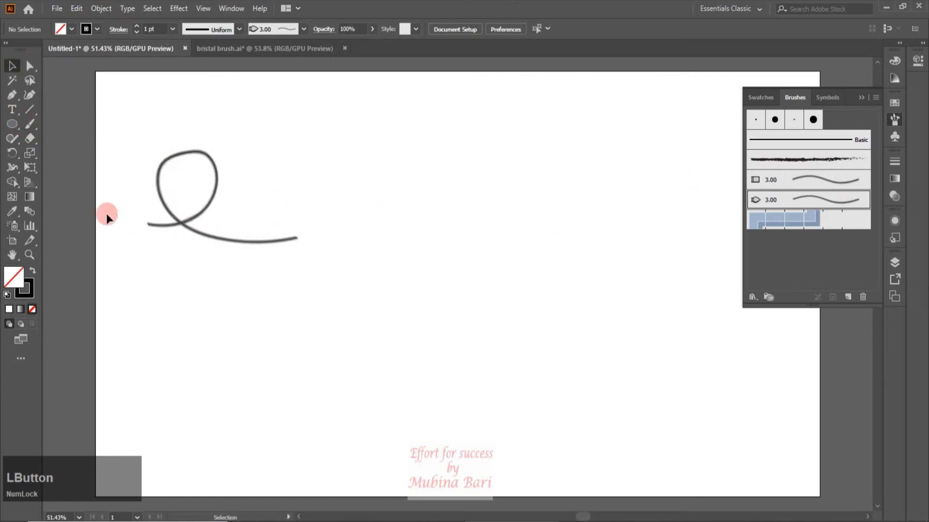
{"action": "left_click", "coordinate": [189, 223]}
Step: In the new bristle brush's options, set the size to about 6.46 mm and the bristle length to 185%
{"action": "double_click", "coordinate": [794, 202]}
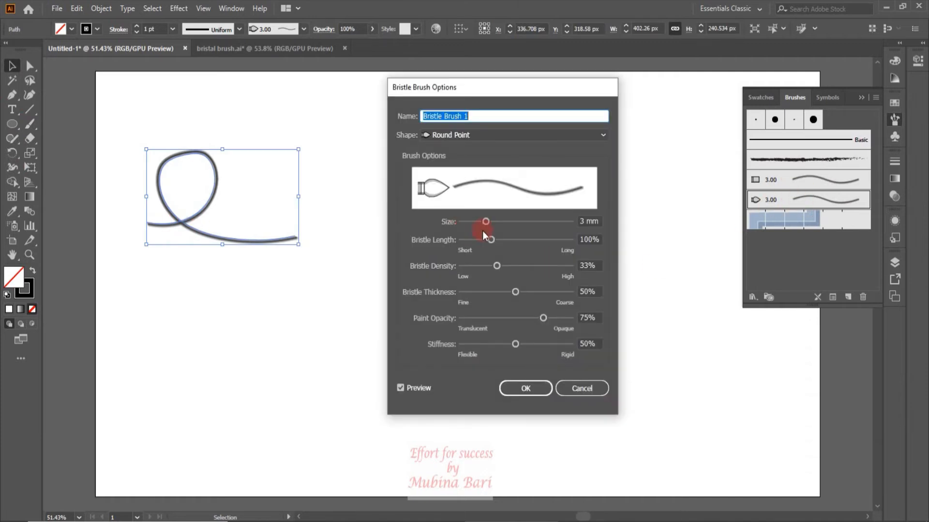
{"action": "left_click", "coordinate": [589, 223]}
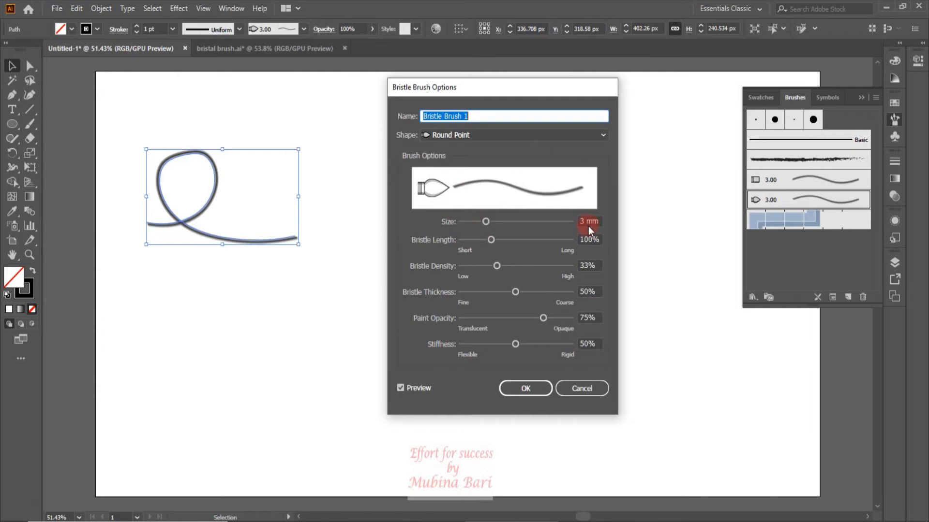
{"action": "left_click_drag", "start_coordinate": [486, 223], "coordinate": [523, 223]}
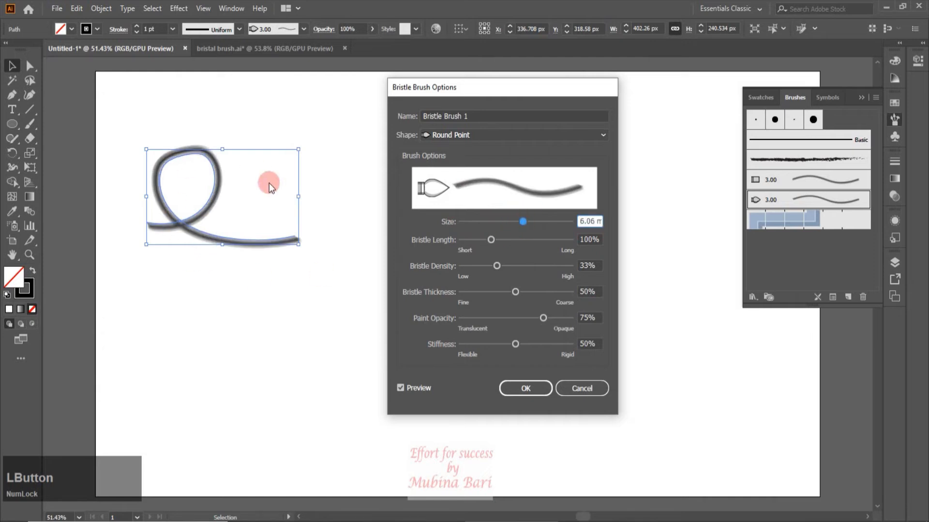
{"action": "left_click_drag", "start_coordinate": [520, 223], "coordinate": [529, 225]}
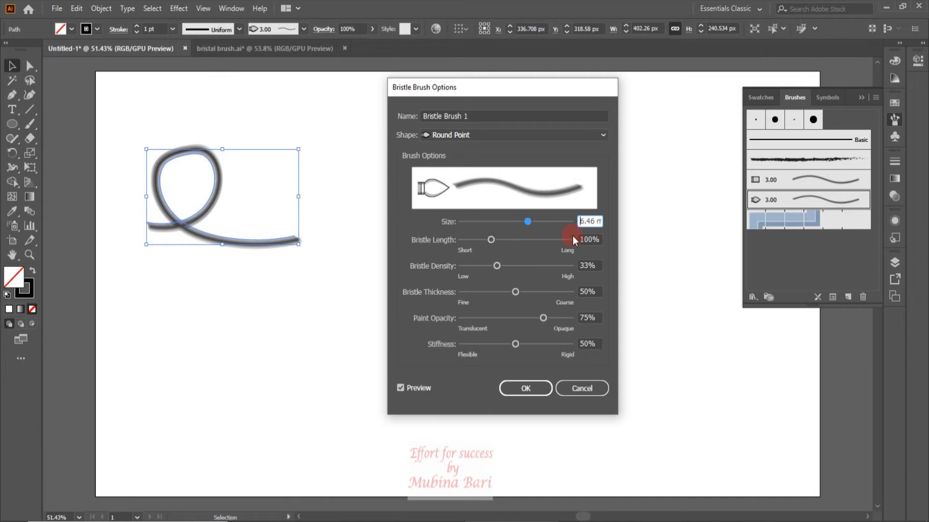
{"action": "left_click_drag", "start_coordinate": [502, 242], "coordinate": [472, 241]}
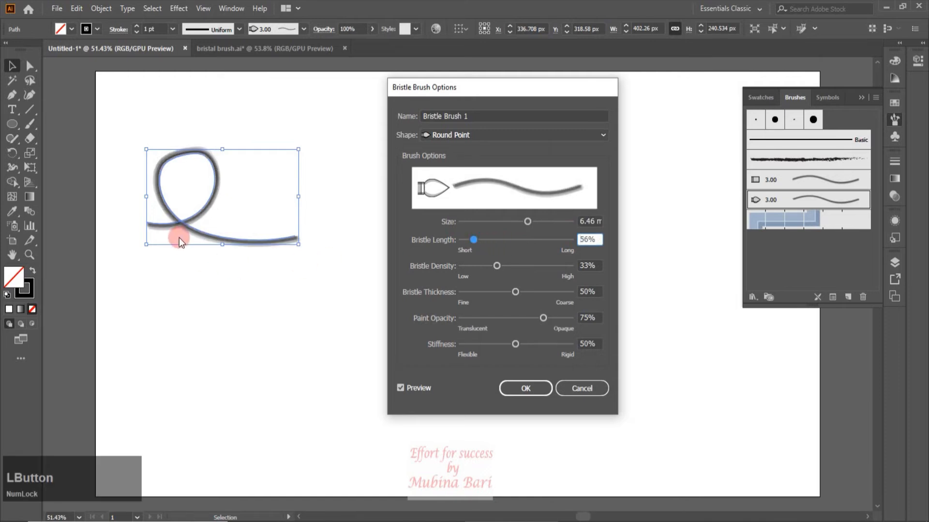
{"action": "left_click_drag", "start_coordinate": [475, 239], "coordinate": [539, 240]}
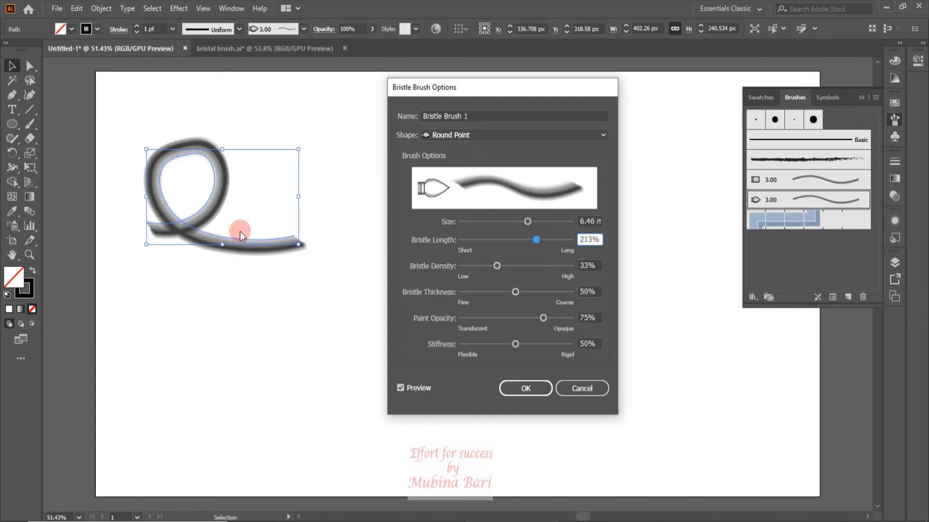
{"action": "left_click_drag", "start_coordinate": [547, 239], "coordinate": [524, 239]}
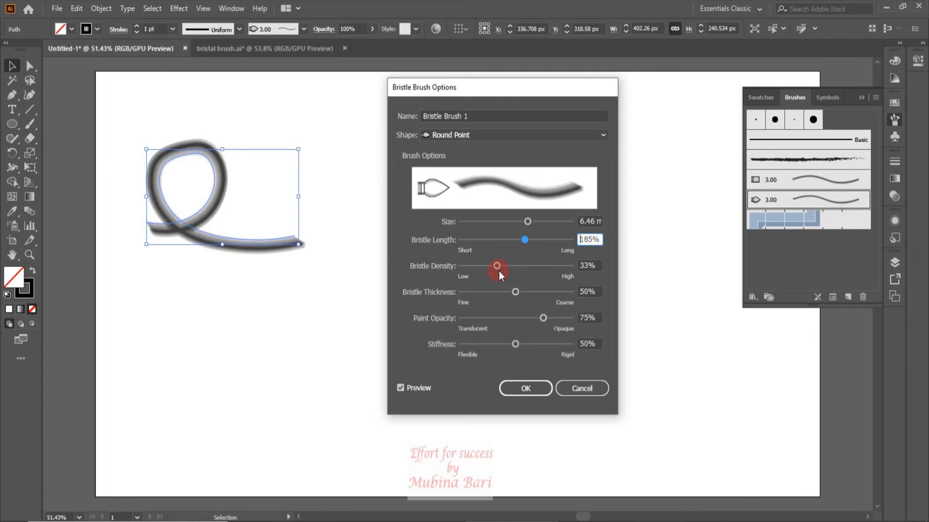
Step: Set the brush's bristle density to 43% and its bristle thickness to 38%
{"action": "left_click_drag", "start_coordinate": [498, 265], "coordinate": [481, 269]}
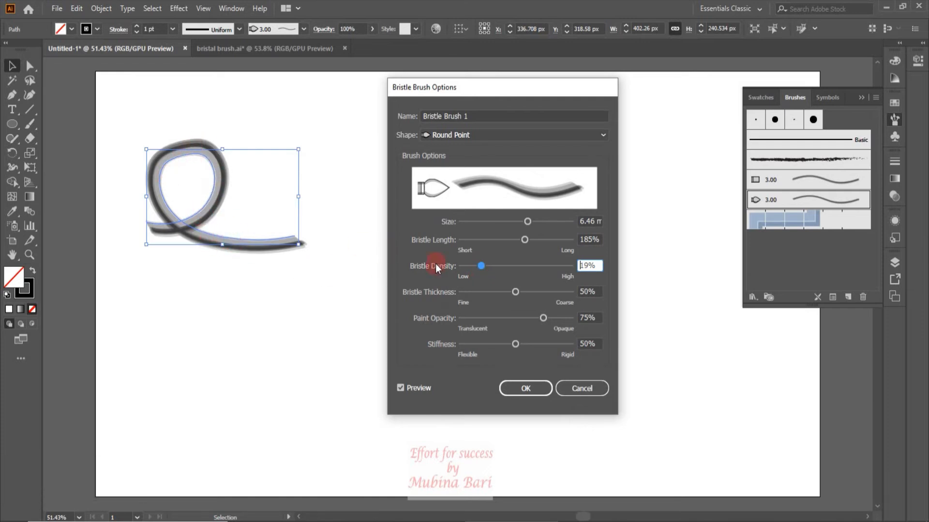
{"action": "mouse_move", "coordinate": [478, 266]}
{"action": "left_mouse_down"}
{"action": "mouse_move", "coordinate": [537, 271]}
{"action": "mouse_move", "coordinate": [540, 262]}
{"action": "mouse_move", "coordinate": [501, 267]}
{"action": "mouse_move", "coordinate": [512, 268]}
{"action": "left_mouse_up"}
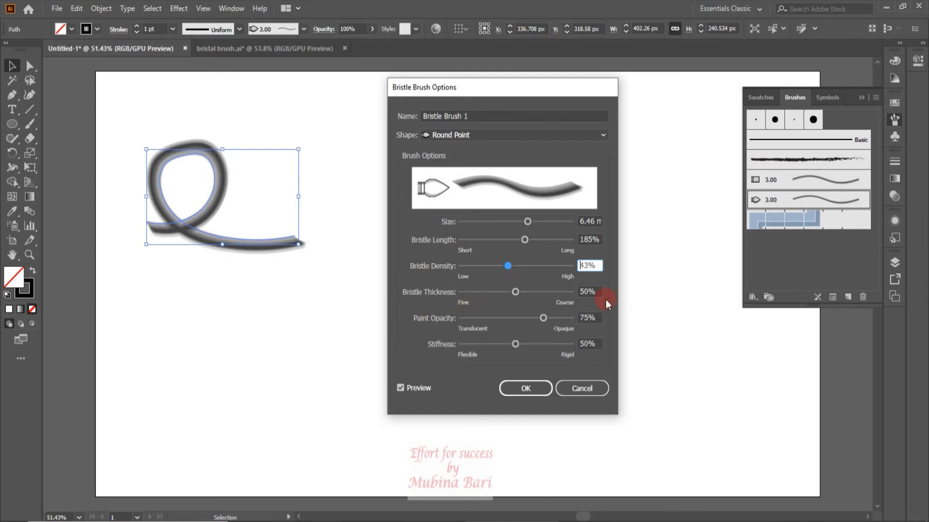
{"action": "mouse_move", "coordinate": [516, 289]}
{"action": "left_mouse_down"}
{"action": "mouse_move", "coordinate": [470, 295]}
{"action": "mouse_move", "coordinate": [552, 299]}
{"action": "mouse_move", "coordinate": [504, 298]}
{"action": "left_mouse_up"}
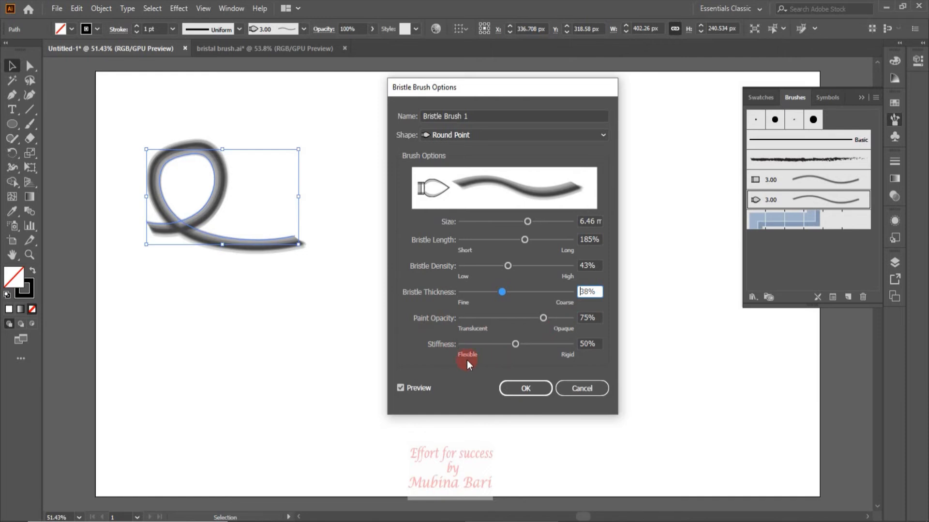
Step: Set the brush's stiffness to 98% and apply the changed options to the existing strokes
{"action": "key", "text": "Tab"}
{"action": "key", "text": "Tab"}
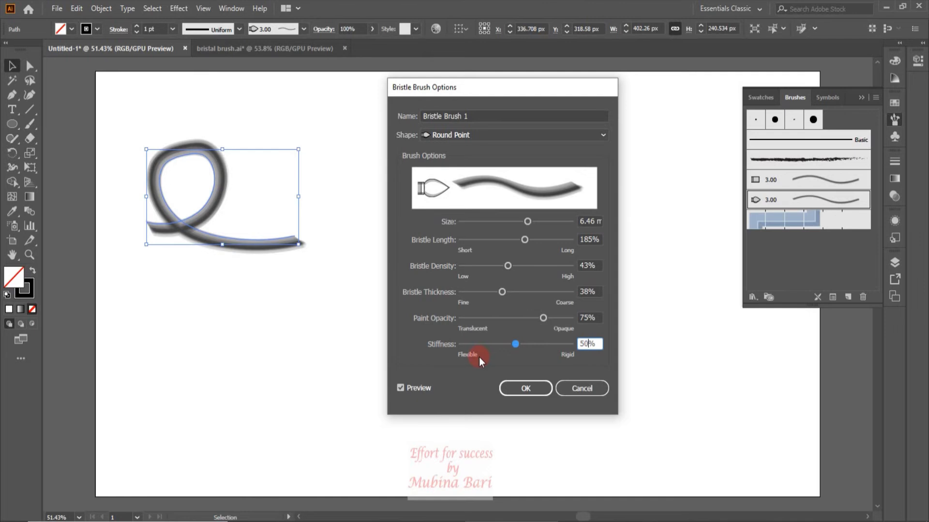
{"action": "left_click_drag", "start_coordinate": [513, 344], "coordinate": [566, 344]}
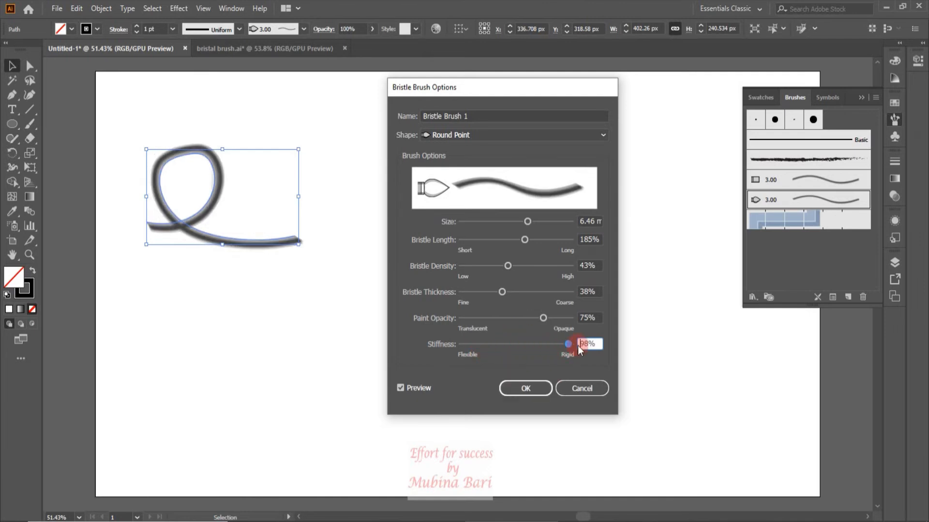
{"action": "left_click", "coordinate": [525, 391]}
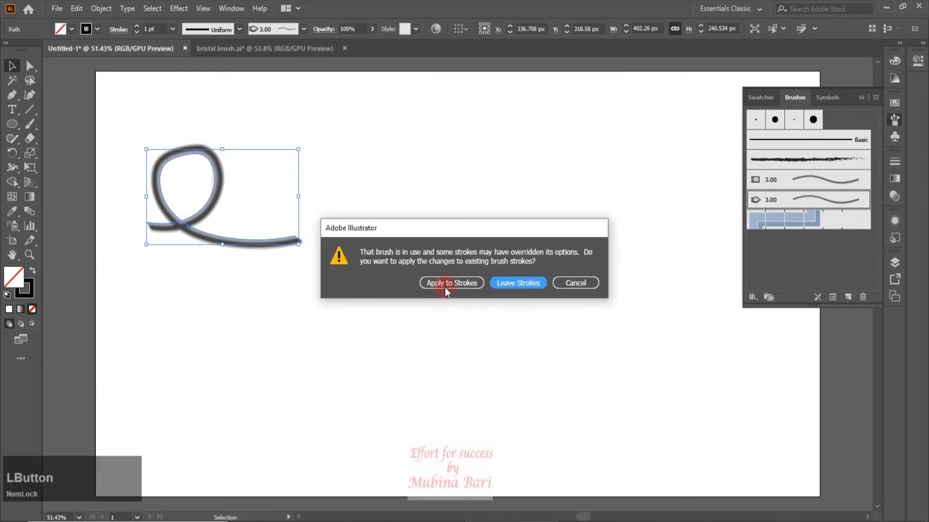
{"action": "left_click", "coordinate": [444, 285]}
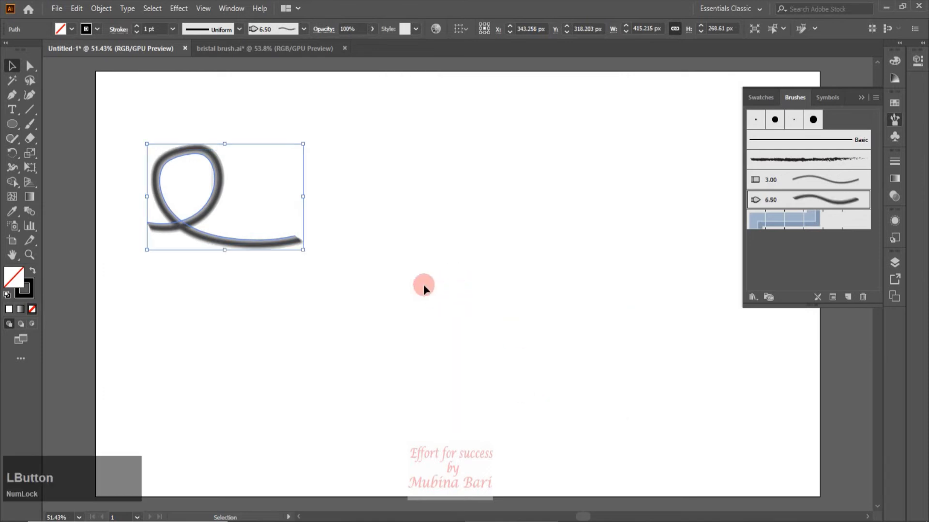
Step: Paint a long, slightly curved horizontal stroke below the loop with the edited bristle brush
{"action": "left_click", "coordinate": [31, 123]}
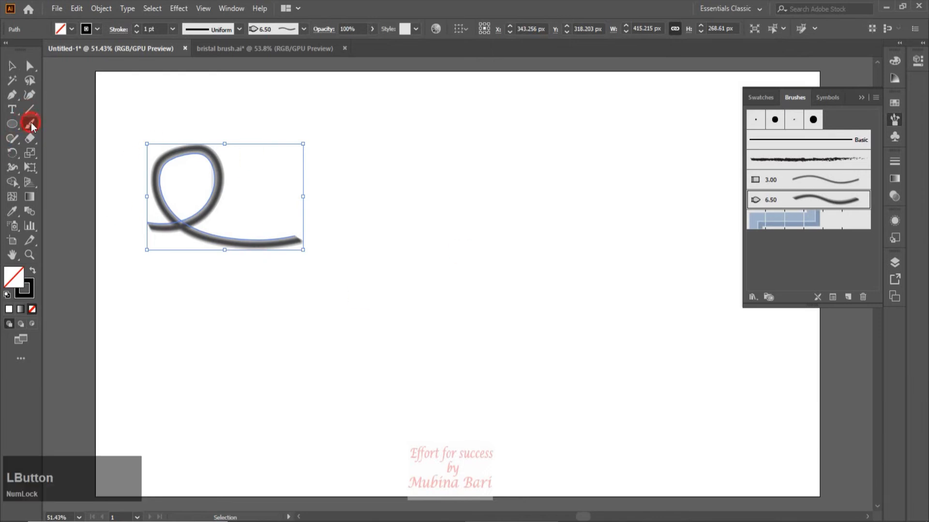
{"action": "mouse_move", "coordinate": [135, 292]}
{"action": "left_mouse_down"}
{"action": "mouse_move", "coordinate": [279, 304]}
{"action": "mouse_move", "coordinate": [391, 291]}
{"action": "left_mouse_up"}
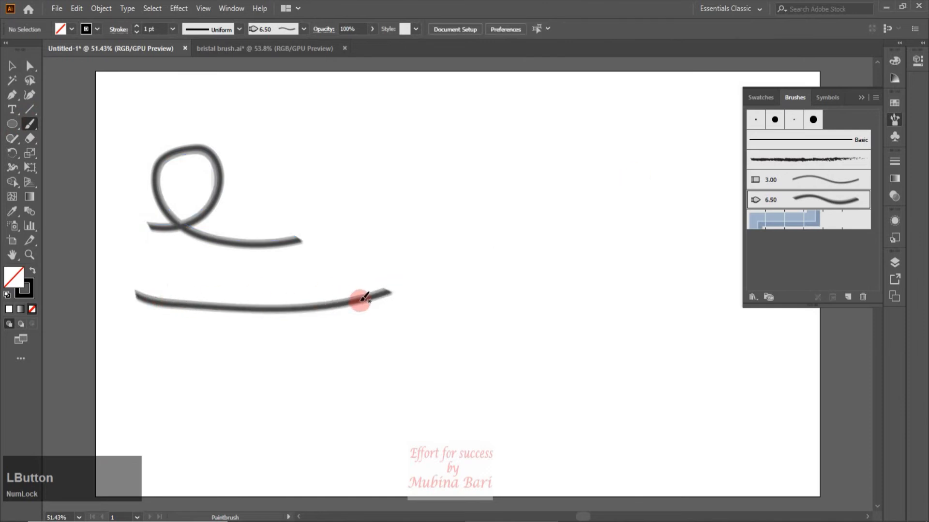
{"action": "left_click", "coordinate": [133, 64]}
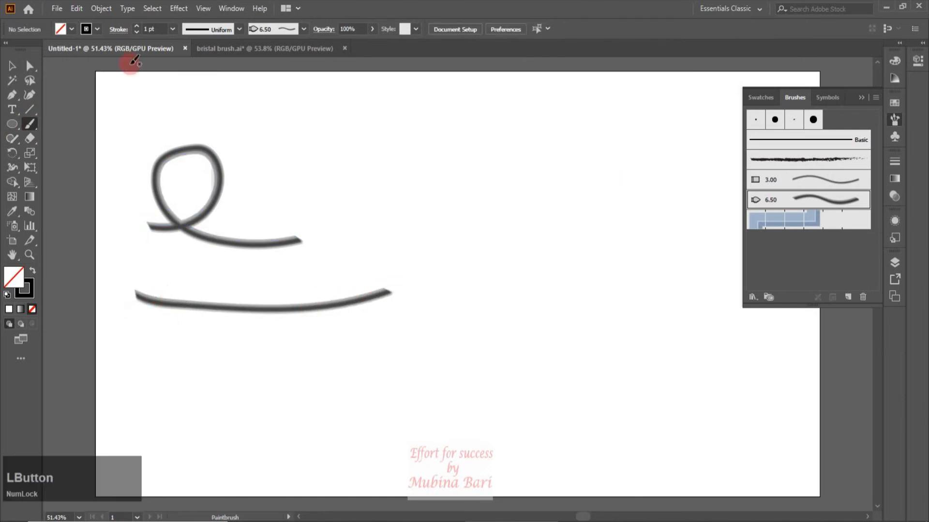
Step: Set the stroke weight to 8 pt and paint a wide horizontal stroke below the thin one
{"action": "left_click", "coordinate": [172, 30]}
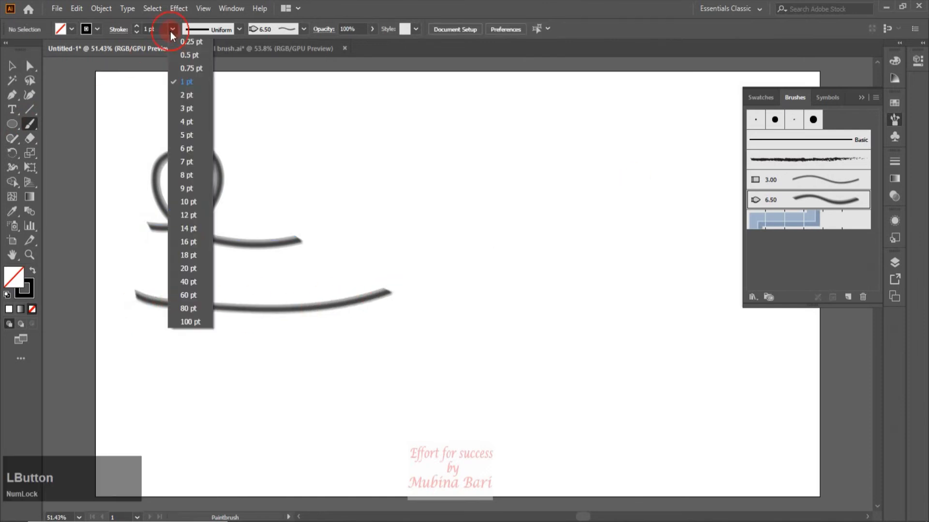
{"action": "left_click", "coordinate": [186, 177]}
{"action": "mouse_move", "coordinate": [134, 347]}
{"action": "left_mouse_down"}
{"action": "mouse_move", "coordinate": [301, 349]}
{"action": "mouse_move", "coordinate": [416, 384]}
{"action": "left_mouse_up"}
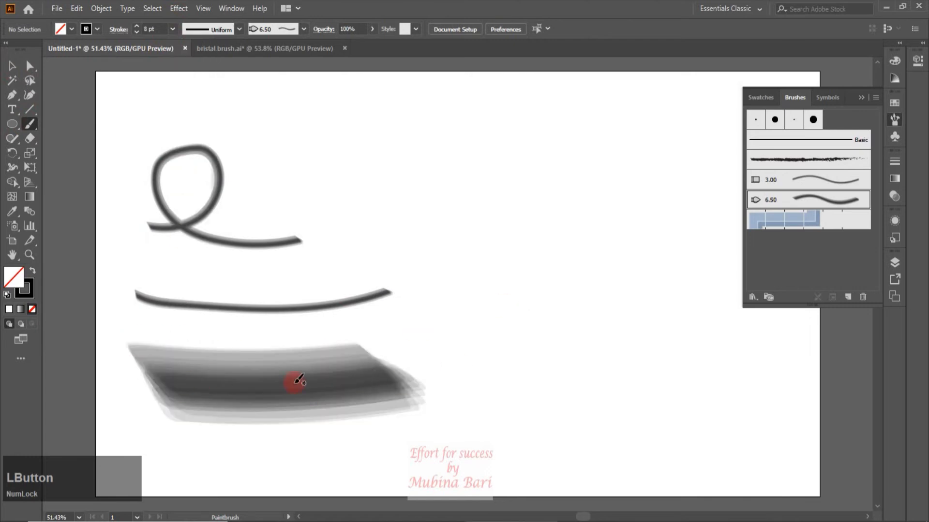
Step: Edit the 6.50 bristle brush's options, trying a stiffness of 3% and then setting it to 100%
{"action": "double_click", "coordinate": [846, 207]}
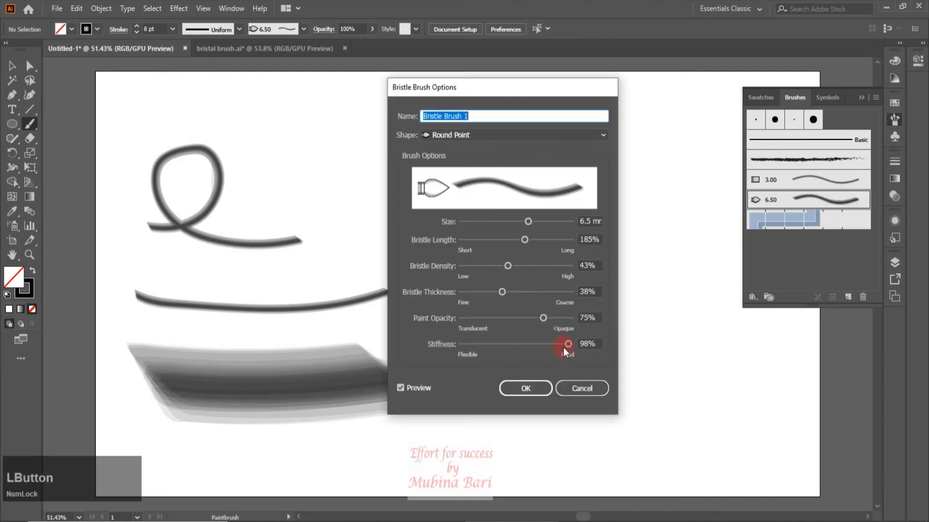
{"action": "left_click_drag", "start_coordinate": [567, 343], "coordinate": [462, 347]}
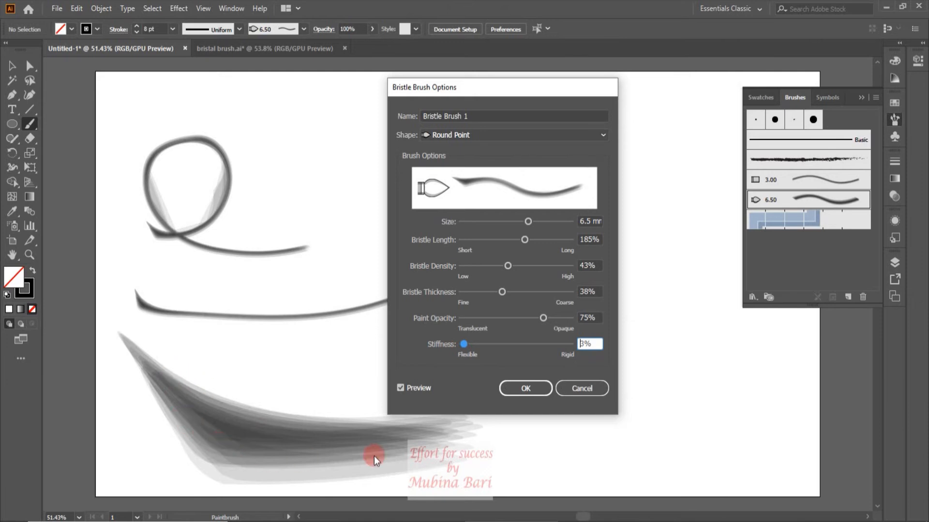
{"action": "left_click_drag", "start_coordinate": [463, 343], "coordinate": [578, 340]}
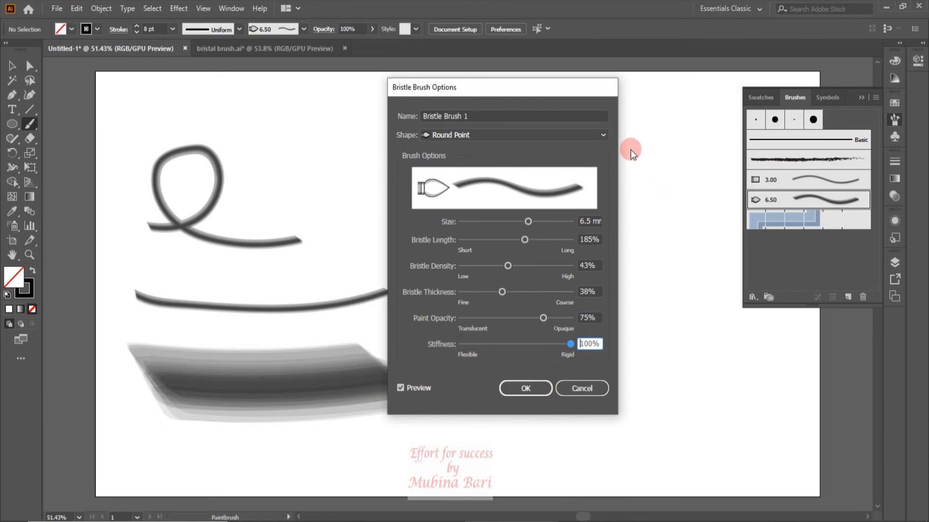
Step: Preview the Round Blunt, Round Fan and Flat Angle brush shapes on the painted strokes
{"action": "left_click", "coordinate": [602, 135]}
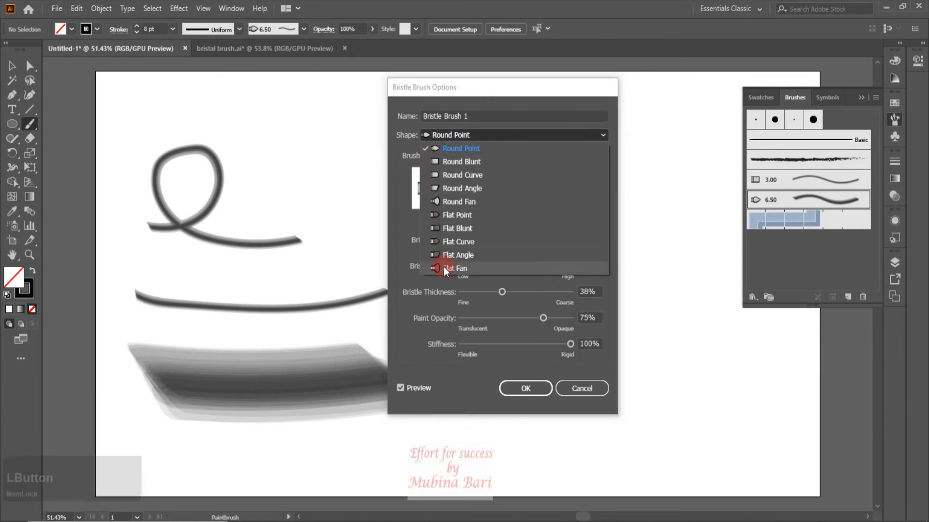
{"action": "left_click", "coordinate": [452, 161]}
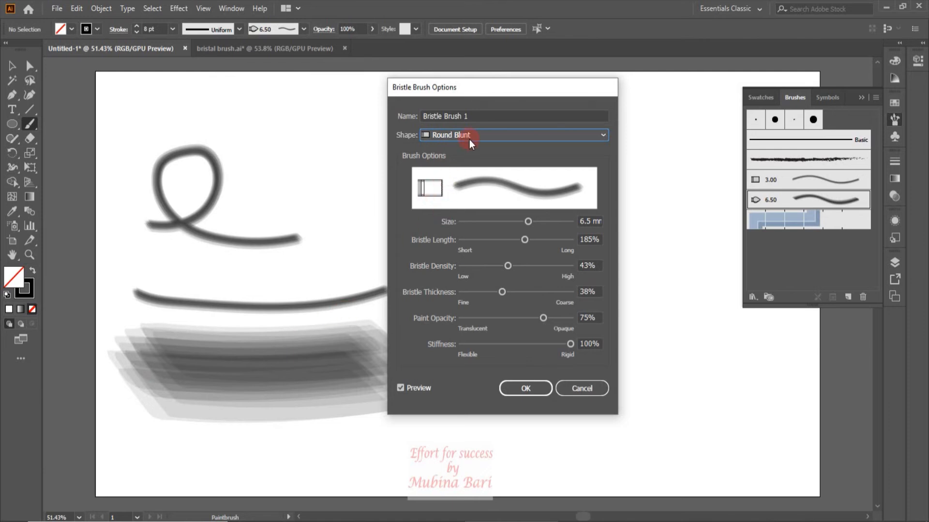
{"action": "left_click", "coordinate": [603, 135]}
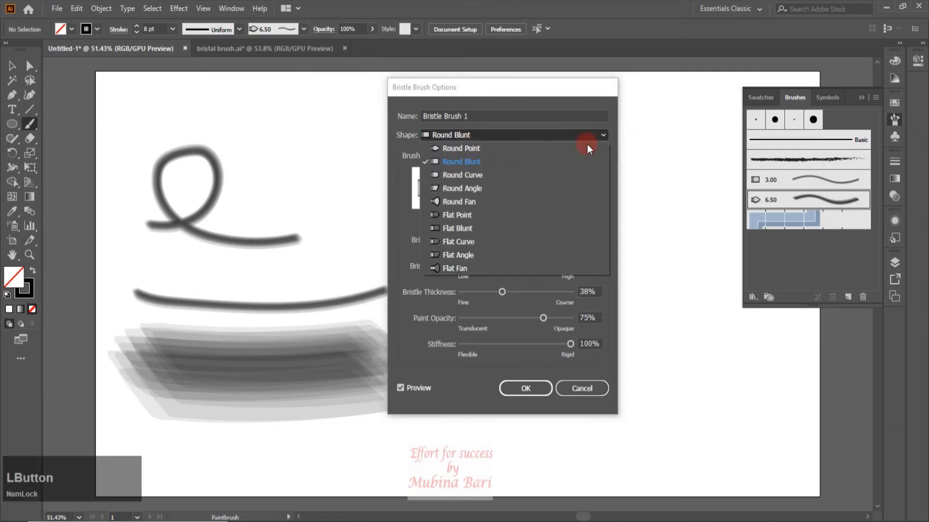
{"action": "left_click", "coordinate": [464, 203]}
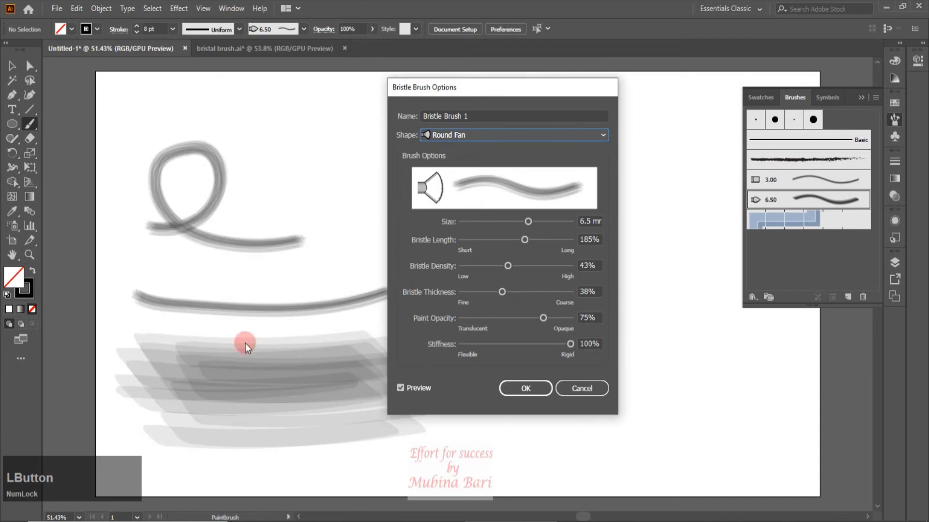
{"action": "left_click", "coordinate": [605, 136]}
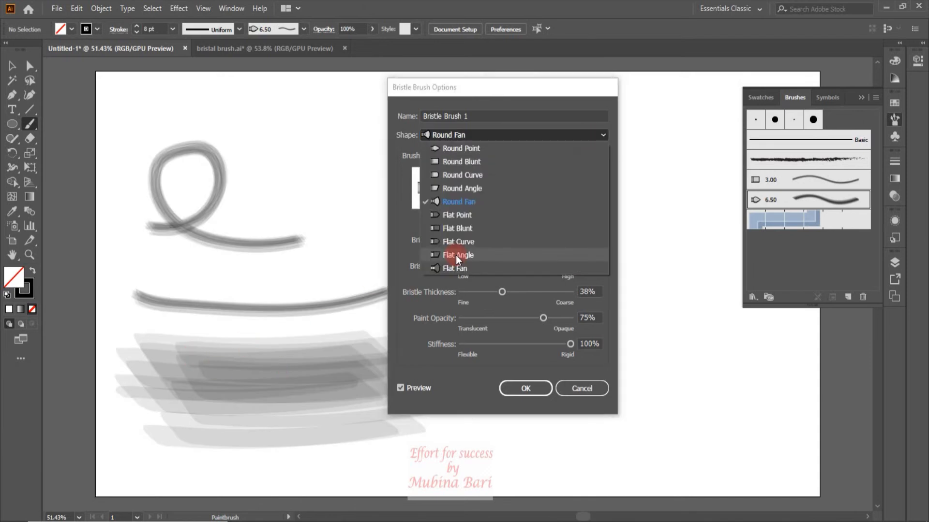
{"action": "left_click", "coordinate": [455, 255]}
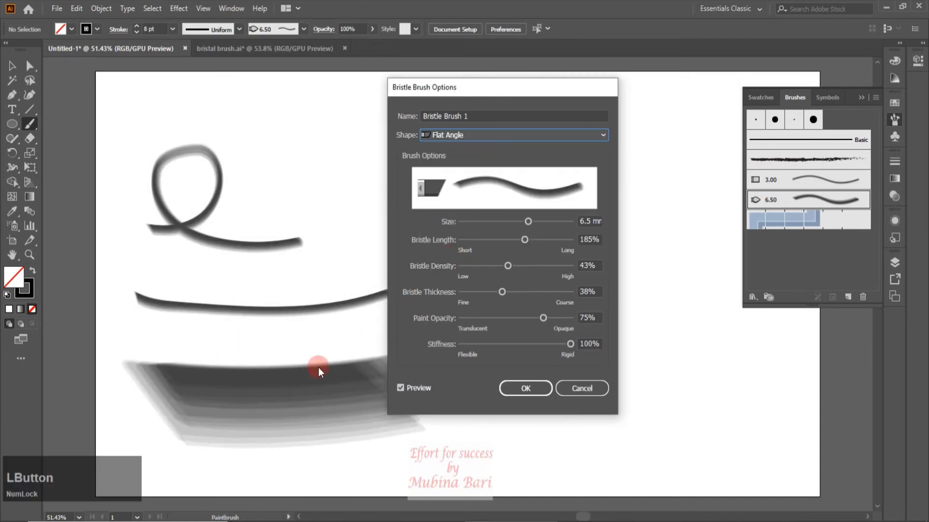
Step: Set the brush shape to Round Point and apply the changed options to the existing strokes
{"action": "left_click", "coordinate": [598, 135]}
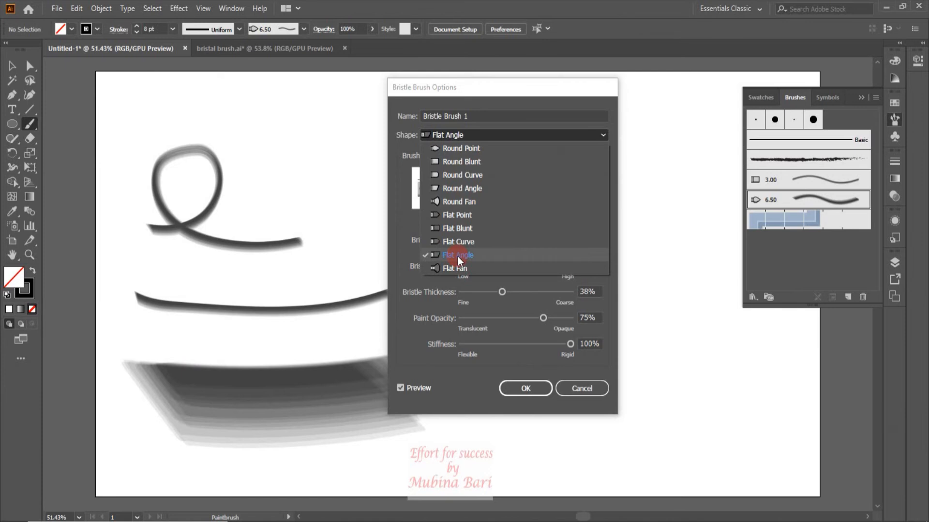
{"action": "left_click", "coordinate": [448, 149]}
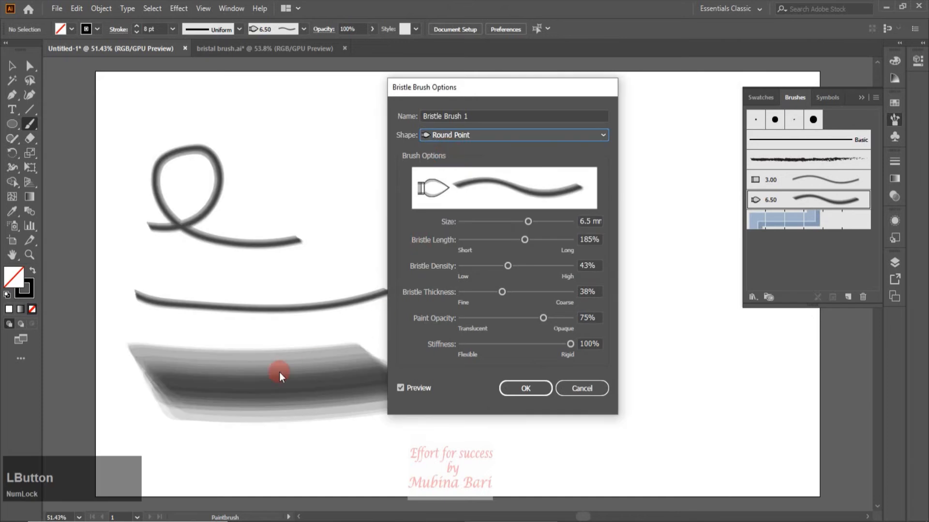
{"action": "left_click", "coordinate": [538, 395]}
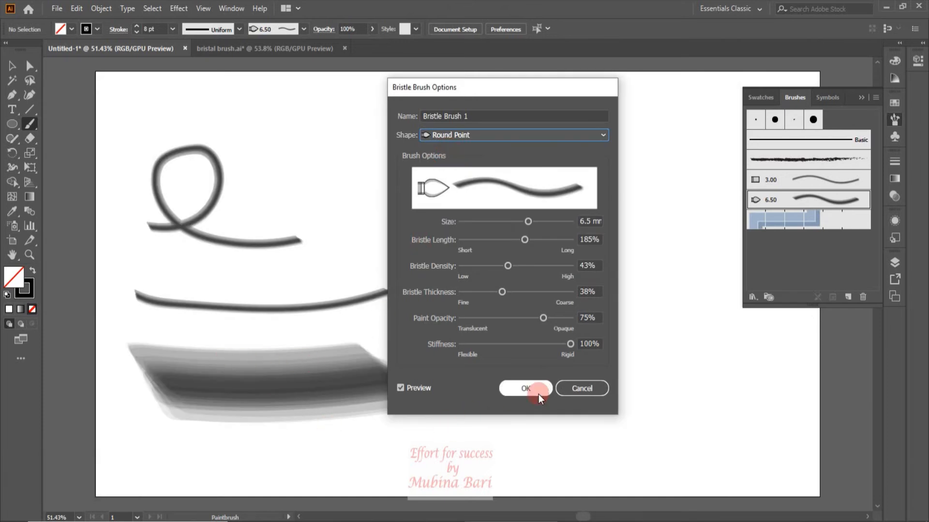
{"action": "left_click", "coordinate": [529, 390]}
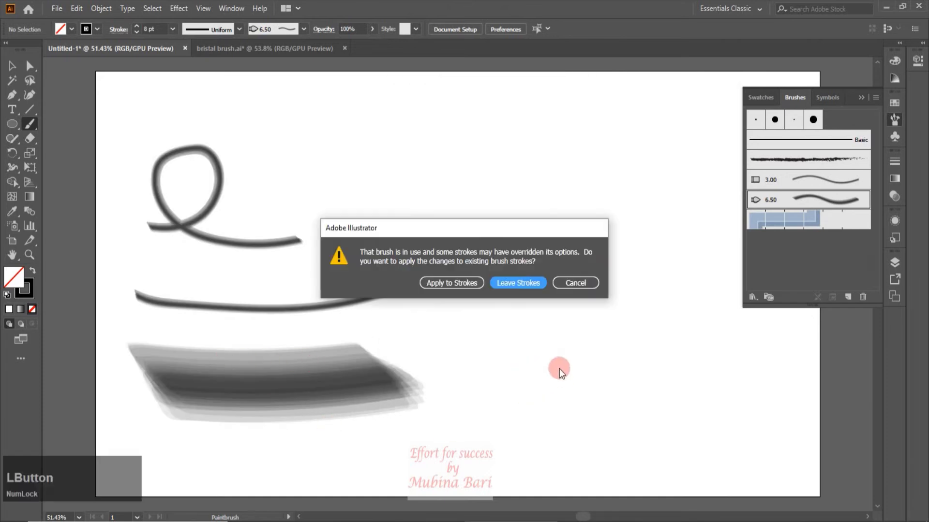
{"action": "left_click", "coordinate": [452, 283]}
Step: Delete all three painted strokes and restore the default fill and stroke
{"action": "key", "text": "v"}
{"action": "left_click_drag", "start_coordinate": [130, 144], "coordinate": [254, 368]}
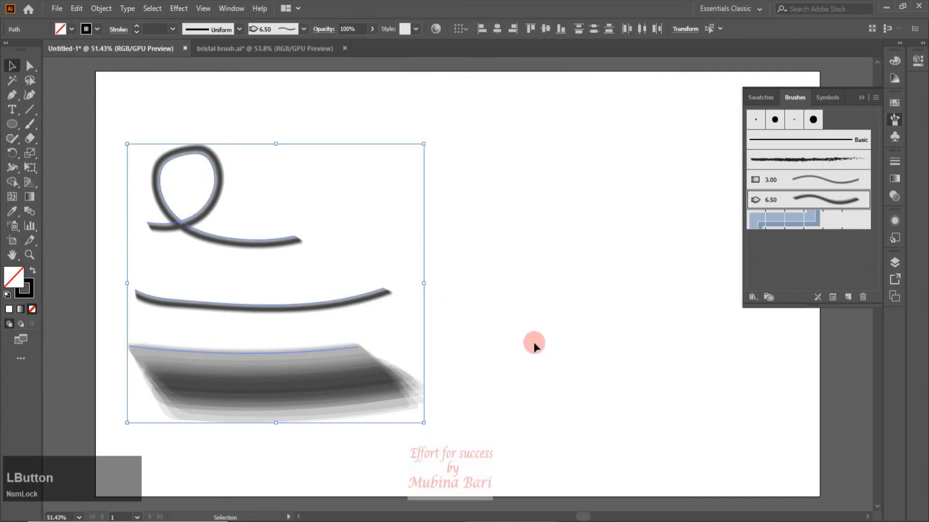
{"action": "key", "text": "Delete"}
{"action": "key", "text": "d"}
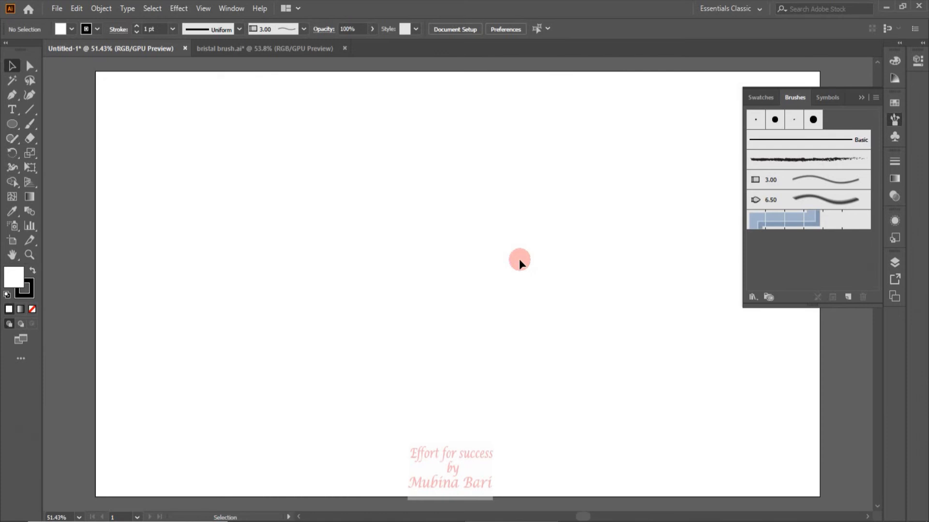
{"action": "key", "text": "Delete"}
Step: Draw a circle about 622 px in diameter in the middle of the artboard
{"action": "left_click", "coordinate": [18, 121]}
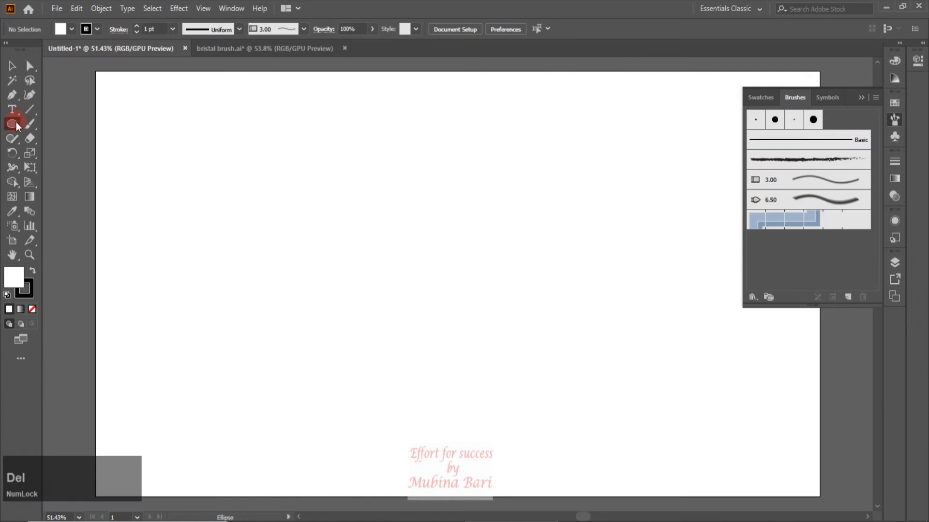
{"action": "left_click_drag", "start_coordinate": [344, 197], "coordinate": [578, 427]}
{"action": "key", "text": "v"}
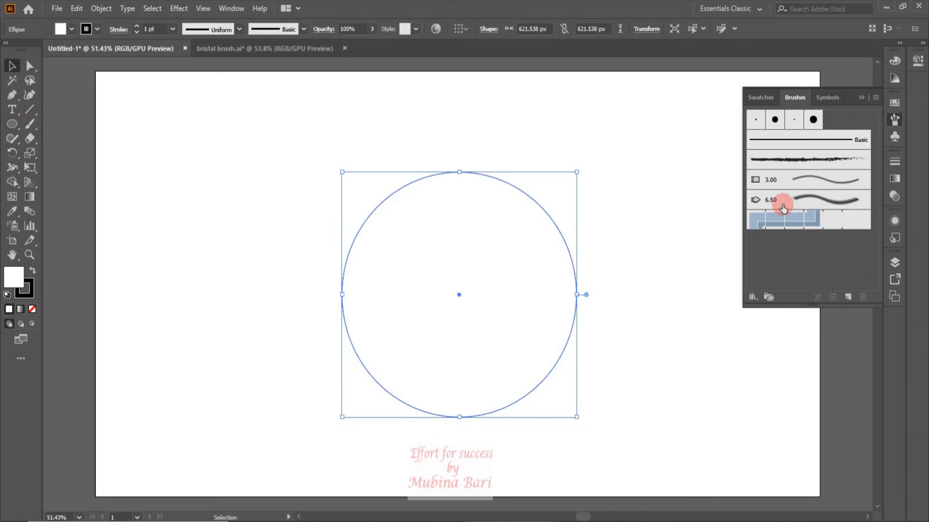
Step: Try the 6.50 bristle brush on the circle's outline, undo it and deselect the circle
{"action": "left_click", "coordinate": [810, 200]}
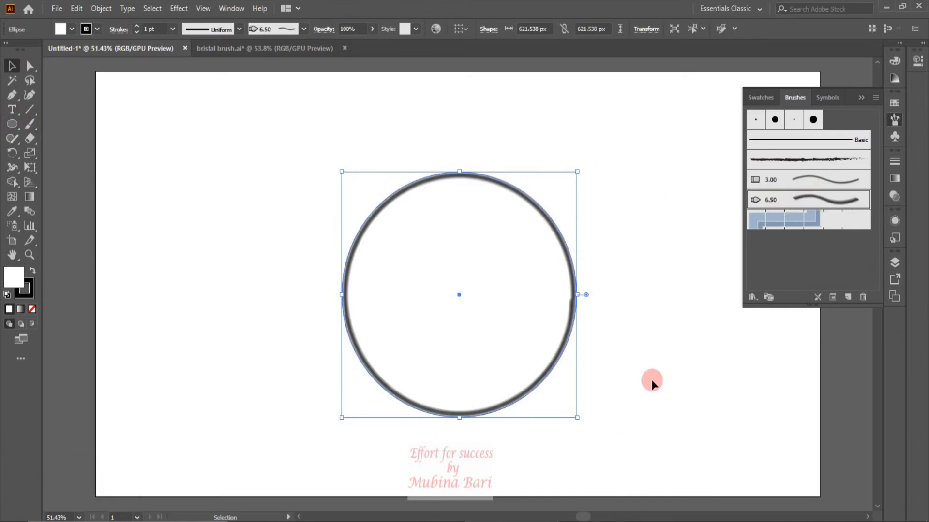
{"action": "key", "text": "ctrl+z"}
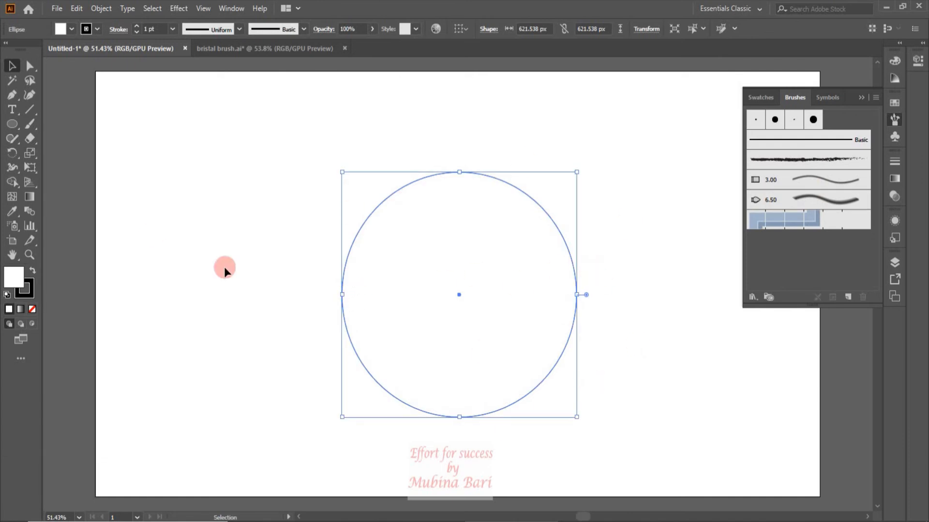
{"action": "left_click", "coordinate": [145, 231]}
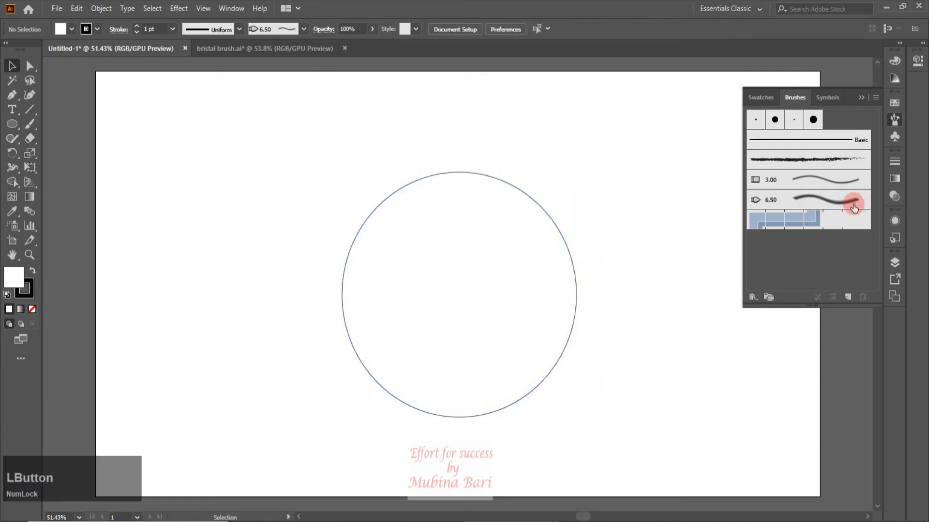
Step: Paint the circle's upper half with light blue 3 pt strokes of the 6.50 bristle brush
{"action": "left_click", "coordinate": [811, 199]}
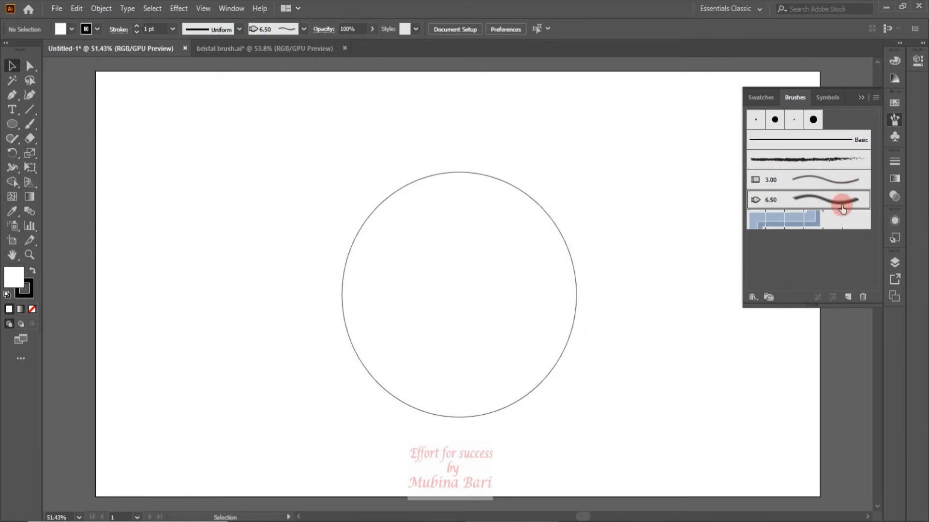
{"action": "left_click", "coordinate": [98, 30]}
{"action": "left_click", "coordinate": [81, 58]}
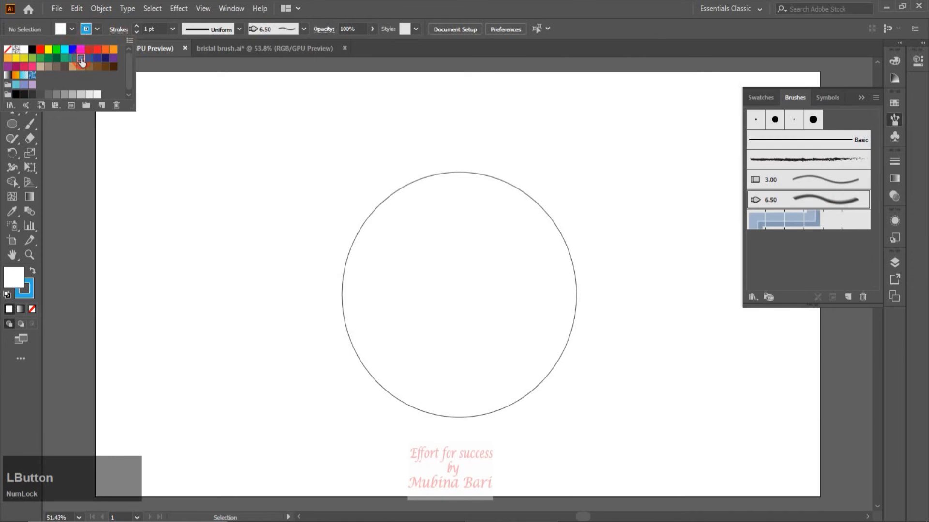
{"action": "left_click", "coordinate": [172, 31]}
{"action": "left_click", "coordinate": [172, 31]}
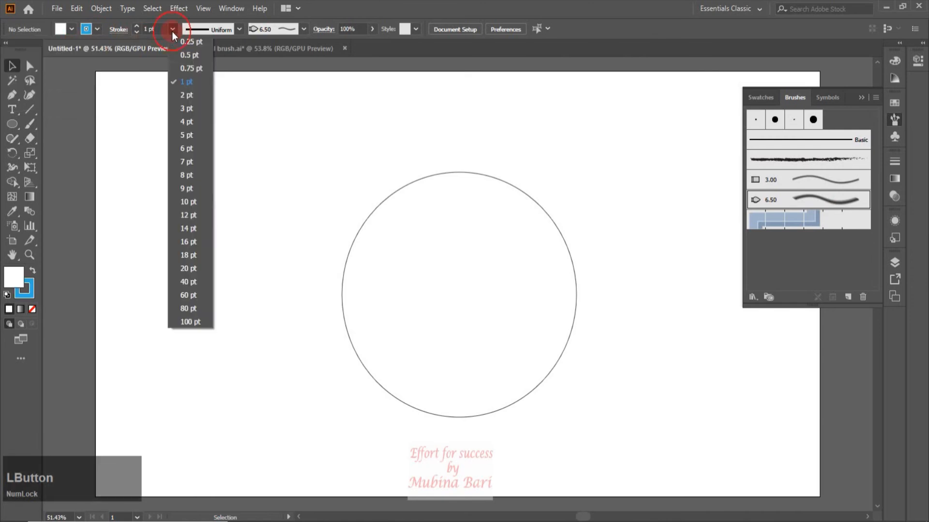
{"action": "left_click", "coordinate": [183, 109]}
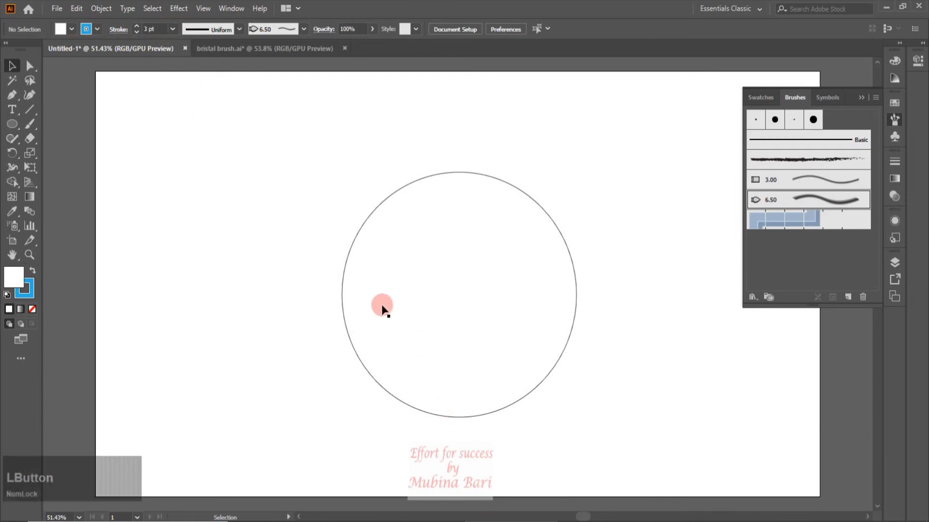
{"action": "key", "text": "b"}
{"action": "mouse_move", "coordinate": [346, 291]}
{"action": "left_mouse_down"}
{"action": "mouse_move", "coordinate": [354, 245]}
{"action": "mouse_move", "coordinate": [383, 203]}
{"action": "mouse_move", "coordinate": [434, 178]}
{"action": "mouse_move", "coordinate": [476, 176]}
{"action": "left_mouse_up"}
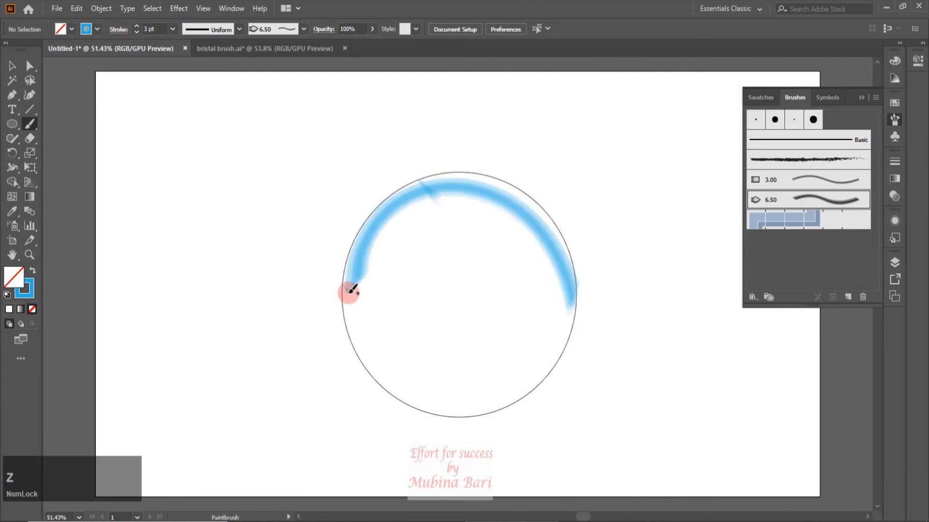
{"action": "mouse_move", "coordinate": [348, 289]}
{"action": "left_mouse_down"}
{"action": "mouse_move", "coordinate": [549, 285]}
{"action": "mouse_move", "coordinate": [548, 272]}
{"action": "mouse_move", "coordinate": [504, 226]}
{"action": "mouse_move", "coordinate": [468, 214]}
{"action": "mouse_move", "coordinate": [420, 220]}
{"action": "mouse_move", "coordinate": [402, 236]}
{"action": "mouse_move", "coordinate": [390, 274]}
{"action": "mouse_move", "coordinate": [459, 263]}
{"action": "mouse_move", "coordinate": [347, 290]}
{"action": "mouse_move", "coordinate": [353, 284]}
{"action": "mouse_move", "coordinate": [376, 297]}
{"action": "mouse_move", "coordinate": [370, 280]}
{"action": "mouse_move", "coordinate": [397, 264]}
{"action": "mouse_move", "coordinate": [479, 262]}
{"action": "mouse_move", "coordinate": [433, 256]}
{"action": "mouse_move", "coordinate": [490, 243]}
{"action": "mouse_move", "coordinate": [492, 230]}
{"action": "mouse_move", "coordinate": [468, 217]}
{"action": "mouse_move", "coordinate": [534, 255]}
{"action": "mouse_move", "coordinate": [501, 219]}
{"action": "mouse_move", "coordinate": [541, 259]}
{"action": "mouse_move", "coordinate": [546, 291]}
{"action": "mouse_move", "coordinate": [513, 277]}
{"action": "mouse_move", "coordinate": [564, 248]}
{"action": "mouse_move", "coordinate": [526, 219]}
{"action": "mouse_move", "coordinate": [443, 192]}
{"action": "mouse_move", "coordinate": [393, 215]}
{"action": "mouse_move", "coordinate": [352, 299]}
{"action": "mouse_move", "coordinate": [367, 216]}
{"action": "mouse_move", "coordinate": [505, 181]}
{"action": "mouse_move", "coordinate": [565, 225]}
{"action": "mouse_move", "coordinate": [576, 273]}
{"action": "left_mouse_up"}
Step: Paint a dark green band of bristle strokes across the circle's middle, below the blue area
{"action": "left_click", "coordinate": [97, 29]}
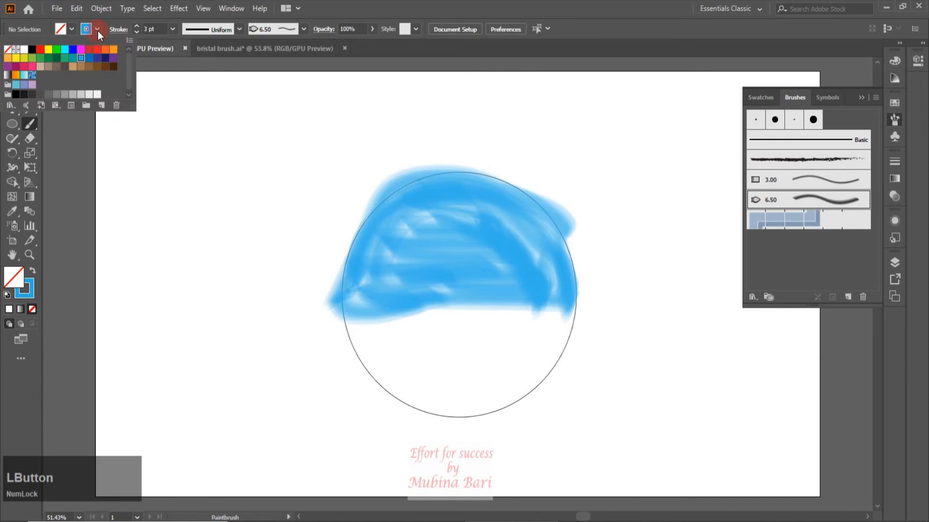
{"action": "left_click", "coordinate": [57, 58]}
{"action": "left_click", "coordinate": [462, 349]}
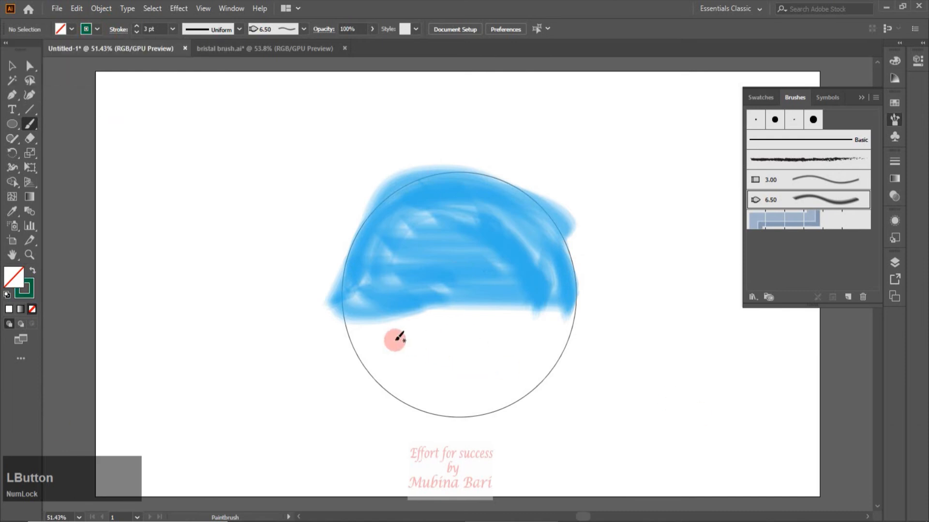
{"action": "mouse_move", "coordinate": [344, 309]}
{"action": "left_mouse_down"}
{"action": "mouse_move", "coordinate": [564, 301]}
{"action": "mouse_move", "coordinate": [389, 328]}
{"action": "mouse_move", "coordinate": [555, 318]}
{"action": "mouse_move", "coordinate": [432, 315]}
{"action": "mouse_move", "coordinate": [360, 345]}
{"action": "mouse_move", "coordinate": [532, 331]}
{"action": "mouse_move", "coordinate": [439, 324]}
{"action": "mouse_move", "coordinate": [534, 296]}
{"action": "mouse_move", "coordinate": [394, 329]}
{"action": "mouse_move", "coordinate": [394, 320]}
{"action": "mouse_move", "coordinate": [545, 310]}
{"action": "mouse_move", "coordinate": [356, 318]}
{"action": "mouse_move", "coordinate": [351, 333]}
{"action": "mouse_move", "coordinate": [492, 333]}
{"action": "mouse_move", "coordinate": [417, 311]}
{"action": "left_mouse_up"}
Step: Fill the circle's lower part with RGB Cyan bristle strokes below the green band
{"action": "left_click", "coordinate": [97, 28]}
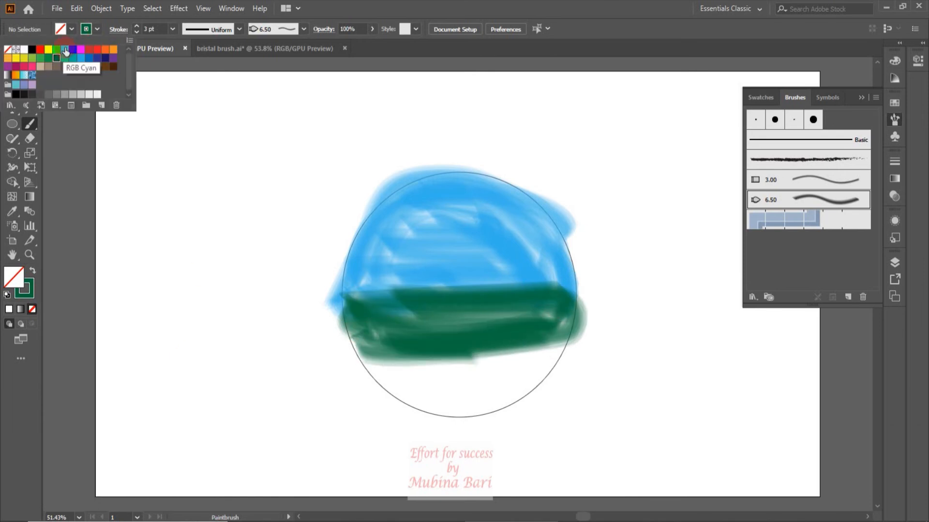
{"action": "left_click", "coordinate": [65, 49]}
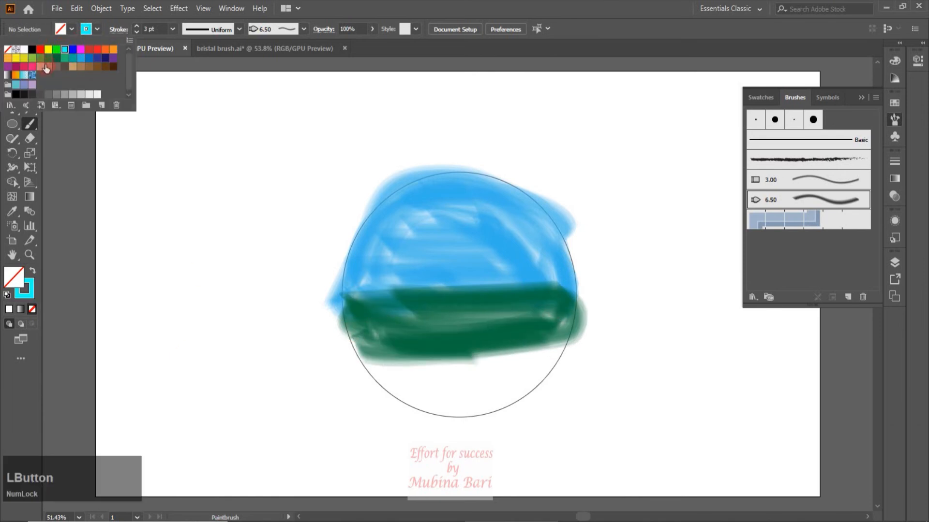
{"action": "left_click", "coordinate": [391, 382]}
{"action": "mouse_move", "coordinate": [375, 375]}
{"action": "left_mouse_down"}
{"action": "mouse_move", "coordinate": [513, 357]}
{"action": "mouse_move", "coordinate": [370, 365]}
{"action": "mouse_move", "coordinate": [408, 387]}
{"action": "mouse_move", "coordinate": [555, 352]}
{"action": "mouse_move", "coordinate": [497, 356]}
{"action": "mouse_move", "coordinate": [496, 365]}
{"action": "mouse_move", "coordinate": [539, 348]}
{"action": "mouse_move", "coordinate": [376, 368]}
{"action": "mouse_move", "coordinate": [468, 365]}
{"action": "mouse_move", "coordinate": [427, 362]}
{"action": "mouse_move", "coordinate": [459, 386]}
{"action": "mouse_move", "coordinate": [359, 354]}
{"action": "mouse_move", "coordinate": [445, 374]}
{"action": "mouse_move", "coordinate": [429, 357]}
{"action": "mouse_move", "coordinate": [513, 351]}
{"action": "mouse_move", "coordinate": [448, 391]}
{"action": "left_mouse_up"}
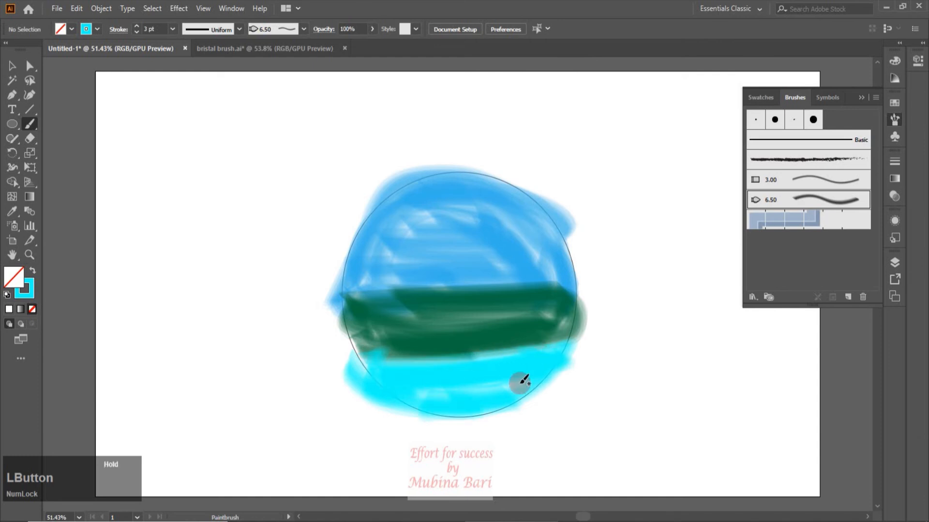
Step: Add more dark green bristle strokes over the left end of the green band, overlapping the cyan edge
{"action": "left_click", "coordinate": [87, 30]}
{"action": "left_click", "coordinate": [63, 58]}
{"action": "left_click", "coordinate": [344, 310]}
{"action": "mouse_move", "coordinate": [349, 305]}
{"action": "left_mouse_down"}
{"action": "mouse_move", "coordinate": [348, 351]}
{"action": "mouse_move", "coordinate": [561, 317]}
{"action": "left_mouse_up"}
Step: Select the circle outline beneath the painted strokes and apply the 6.50 bristle brush to it at 8 pt
{"action": "key", "text": "v"}
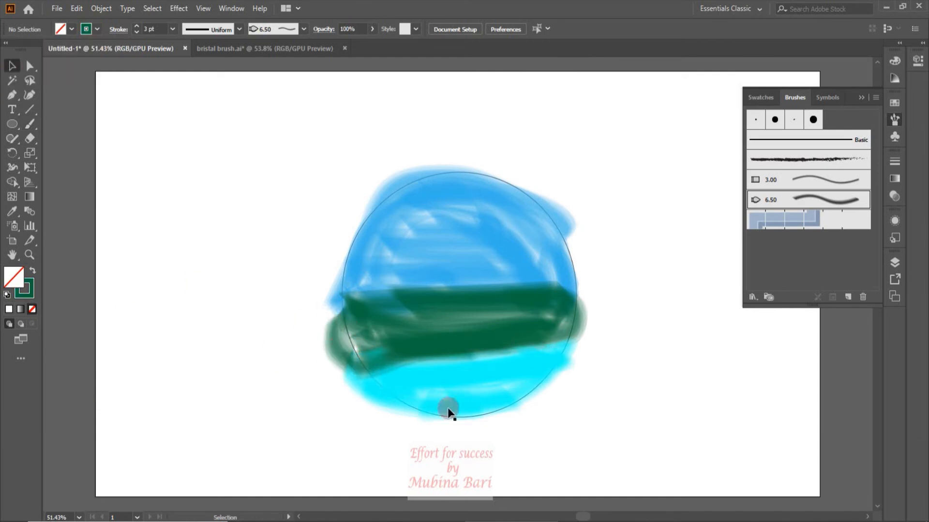
{"action": "left_click", "coordinate": [469, 396]}
{"action": "left_click", "coordinate": [483, 342]}
{"action": "left_click", "coordinate": [469, 260]}
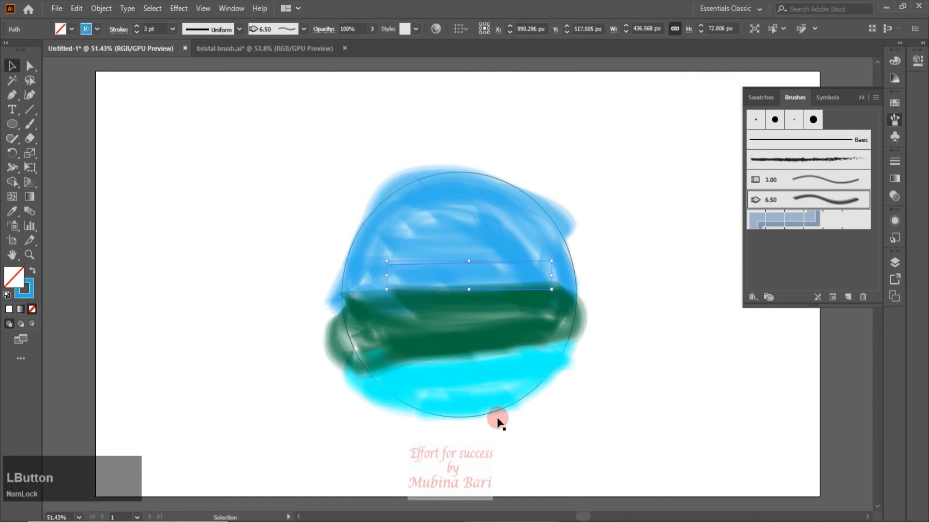
{"action": "left_click", "coordinate": [454, 305]}
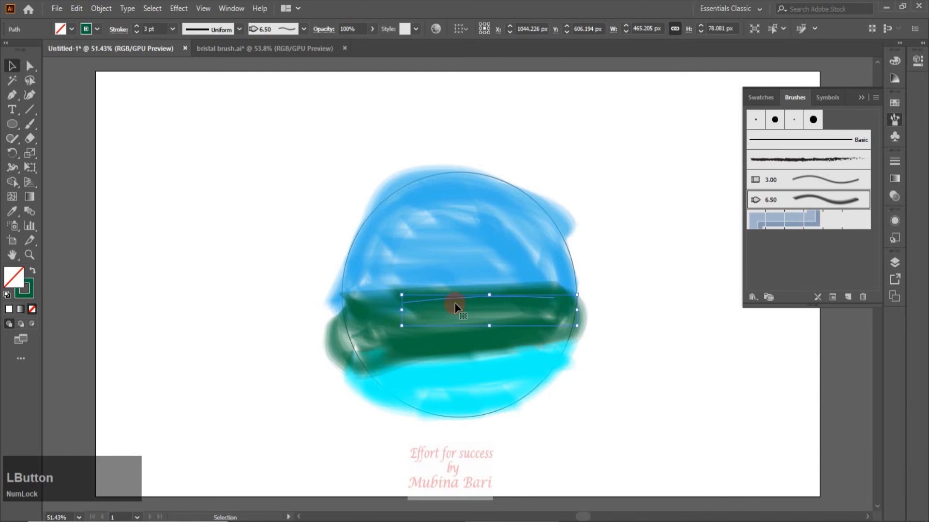
{"action": "left_click", "coordinate": [480, 317]}
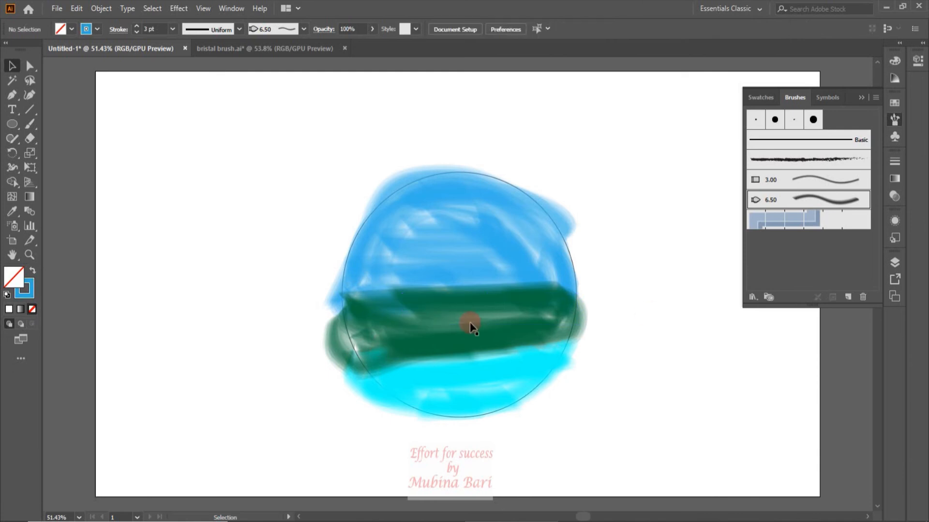
{"action": "left_click", "coordinate": [470, 323], "text": "ctrl"}
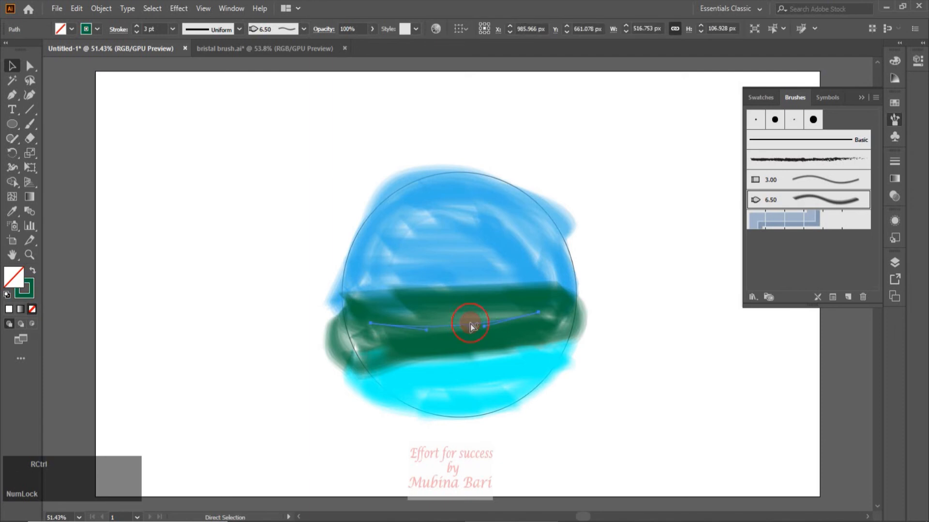
{"action": "left_click", "coordinate": [470, 324]}
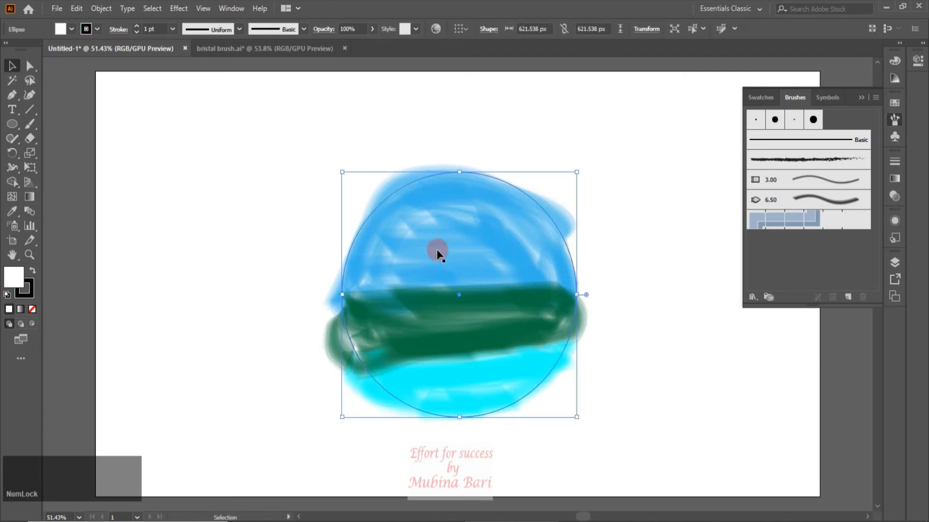
{"action": "left_click", "coordinate": [834, 207]}
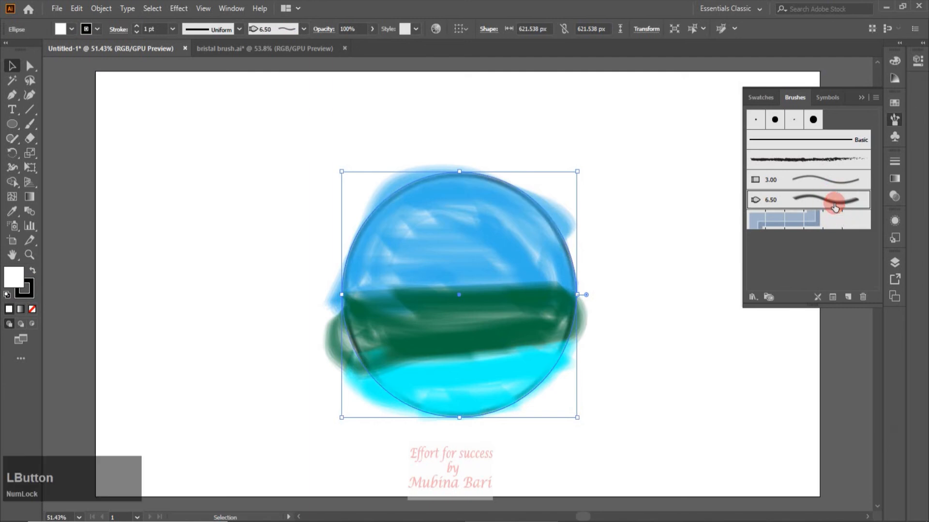
{"action": "left_click", "coordinate": [173, 29]}
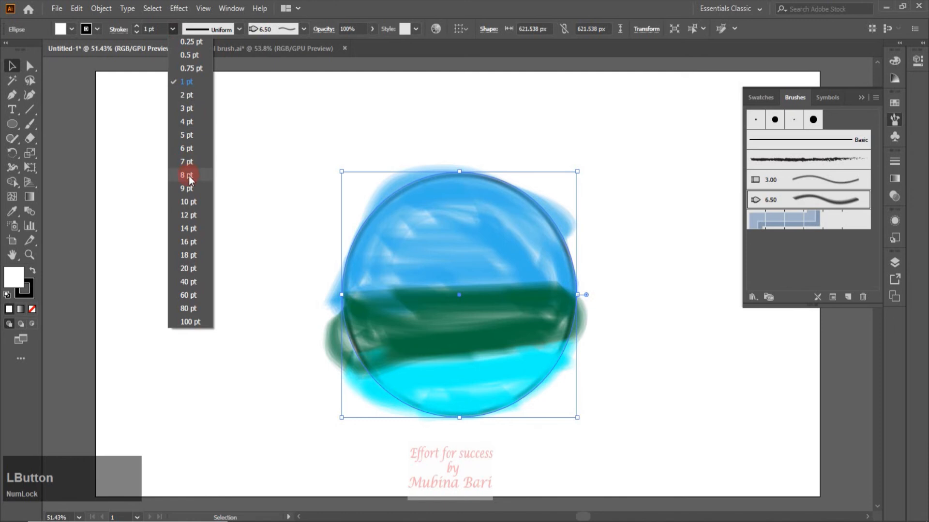
{"action": "left_click", "coordinate": [188, 175]}
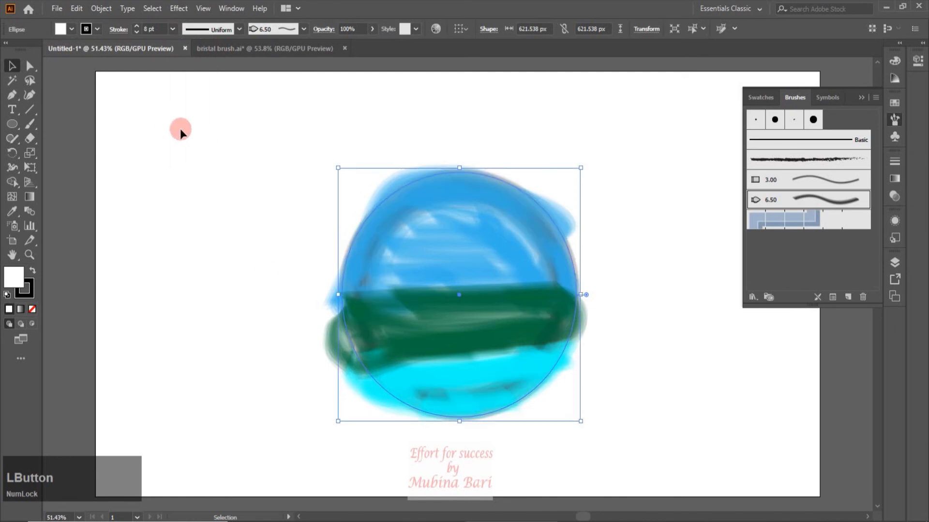
Step: Bring the brushed circle in front of the painted strokes and set its fill to none
{"action": "right_click", "coordinate": [379, 343]}
{"action": "mouse_move", "coordinate": [446, 280]}
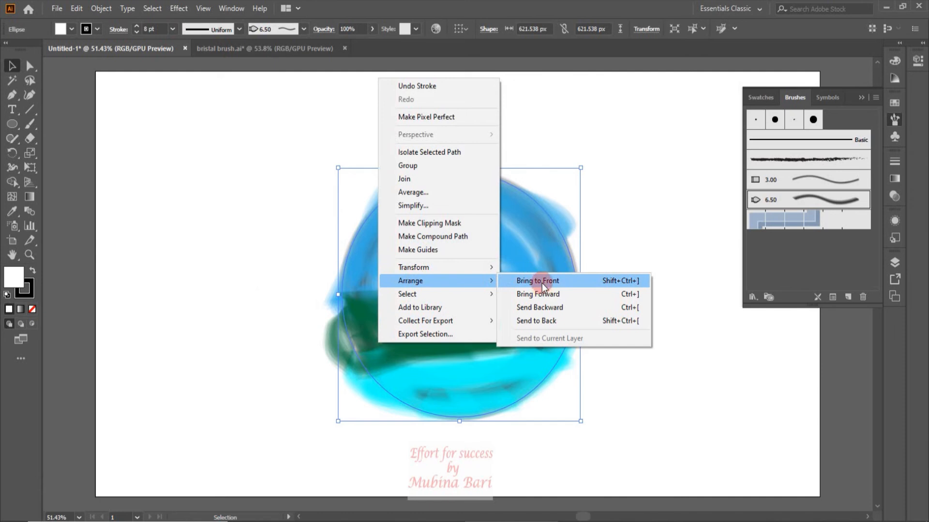
{"action": "left_click", "coordinate": [542, 285]}
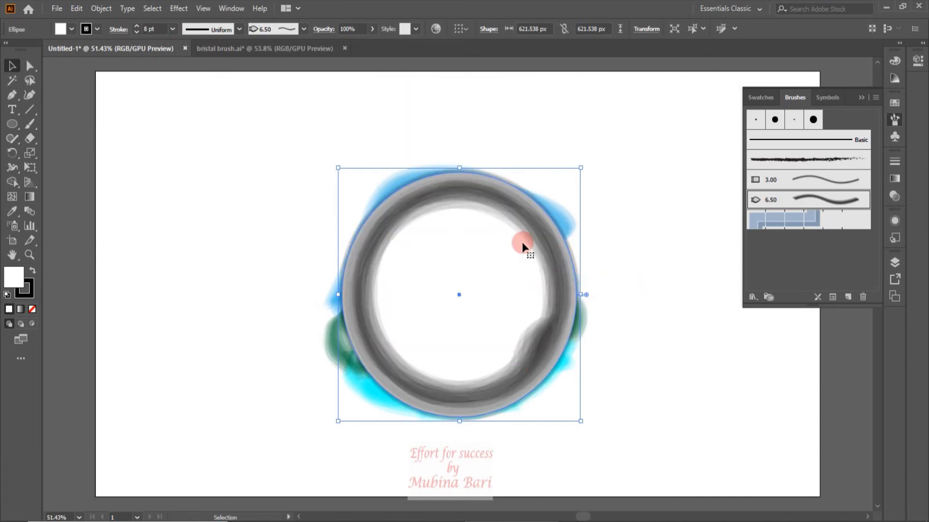
{"action": "left_click", "coordinate": [154, 83]}
{"action": "left_click", "coordinate": [72, 30]}
{"action": "left_click", "coordinate": [7, 51]}
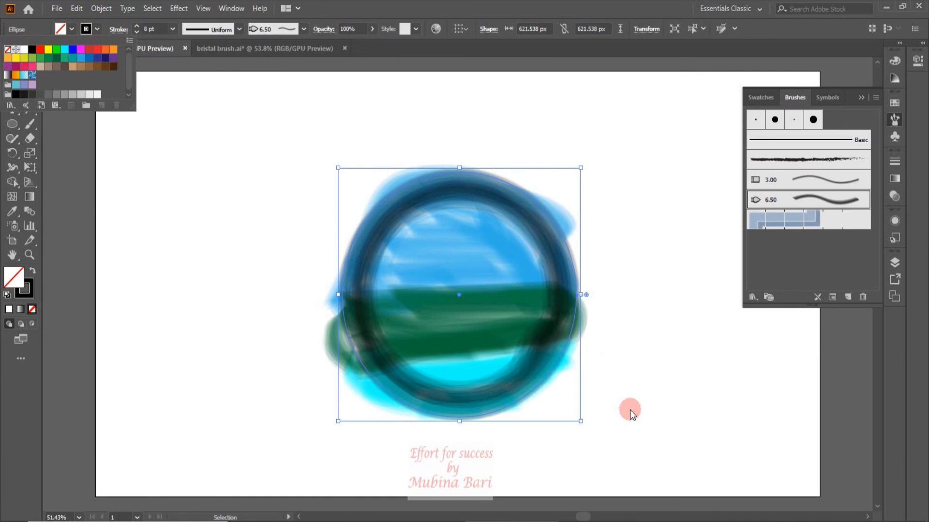
Step: Enlarge the circle evenly from its centre to about 726 px in diameter and set its stroke to 4 pt
{"action": "left_click", "coordinate": [584, 420]}
{"action": "left_click_drag", "start_coordinate": [588, 421], "coordinate": [605, 442]}
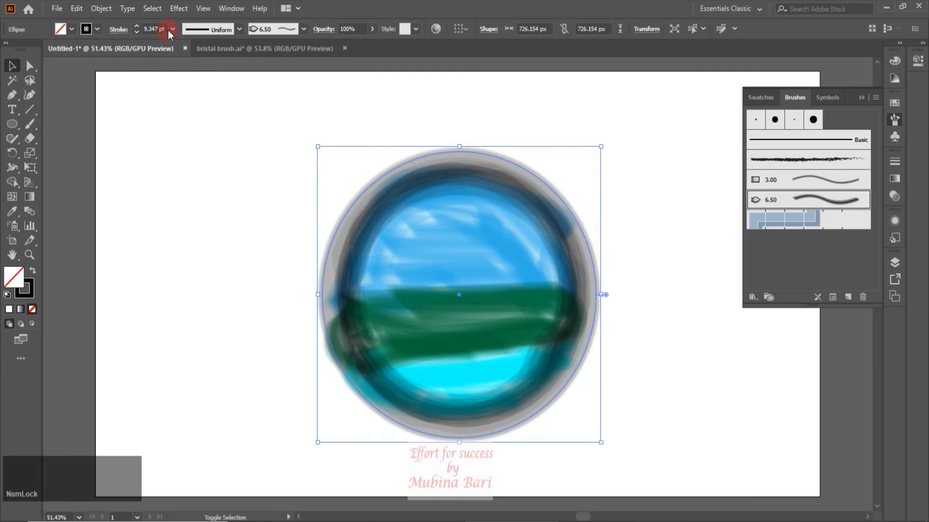
{"action": "left_click", "coordinate": [172, 28]}
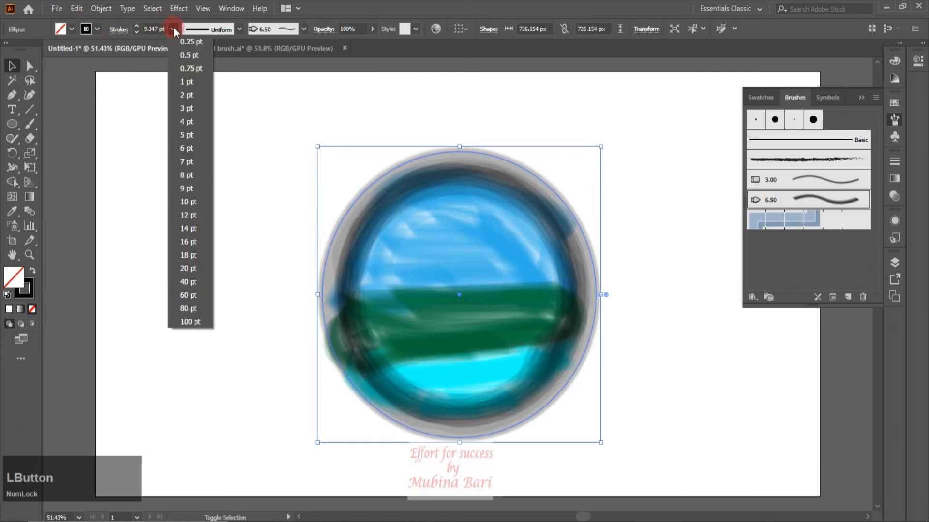
{"action": "left_click", "coordinate": [189, 136]}
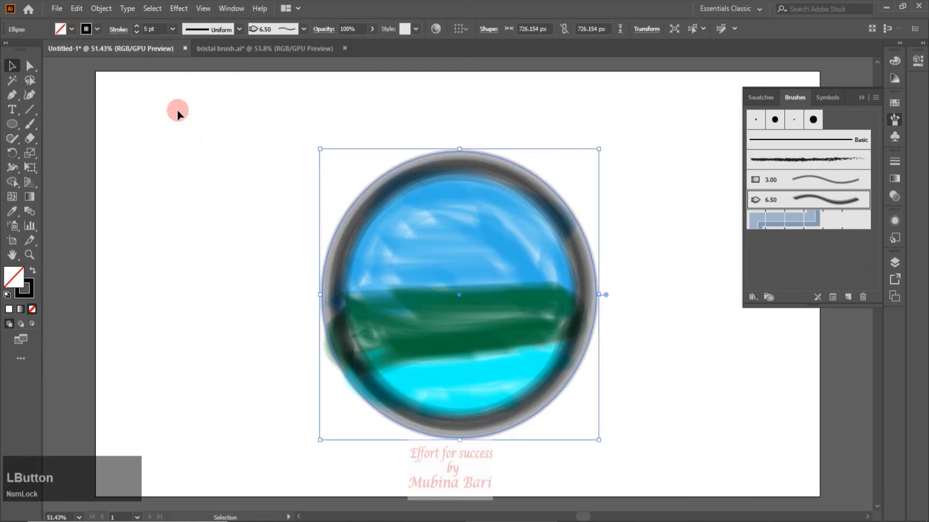
{"action": "left_click", "coordinate": [516, 382]}
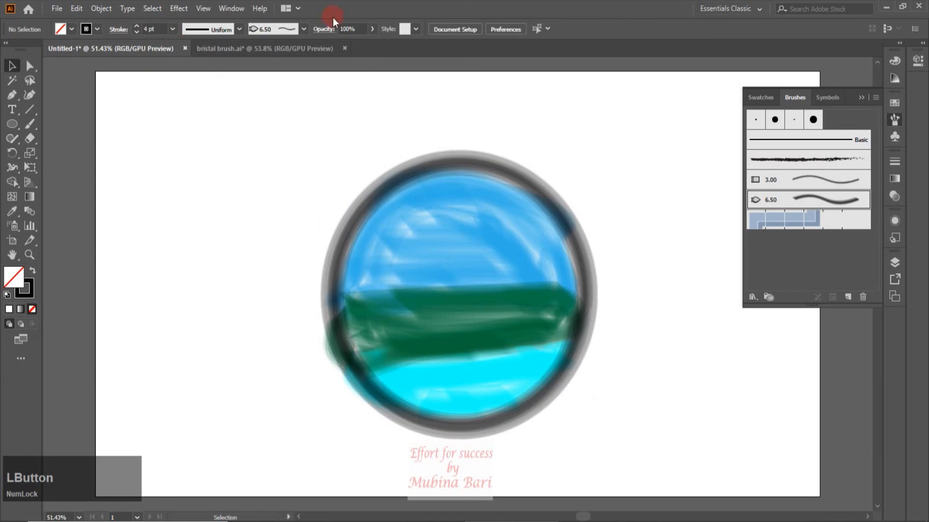
Step: In the bristal brush.ai document, shift the woman figure slightly toward the duck and copy all the artwork
{"action": "left_click", "coordinate": [278, 49]}
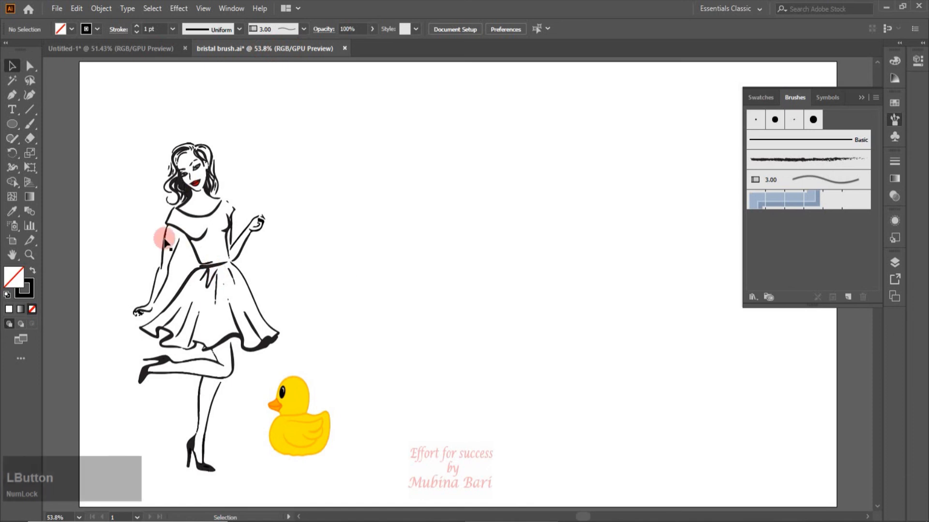
{"action": "left_click_drag", "start_coordinate": [159, 238], "coordinate": [174, 256]}
{"action": "left_click", "coordinate": [393, 304]}
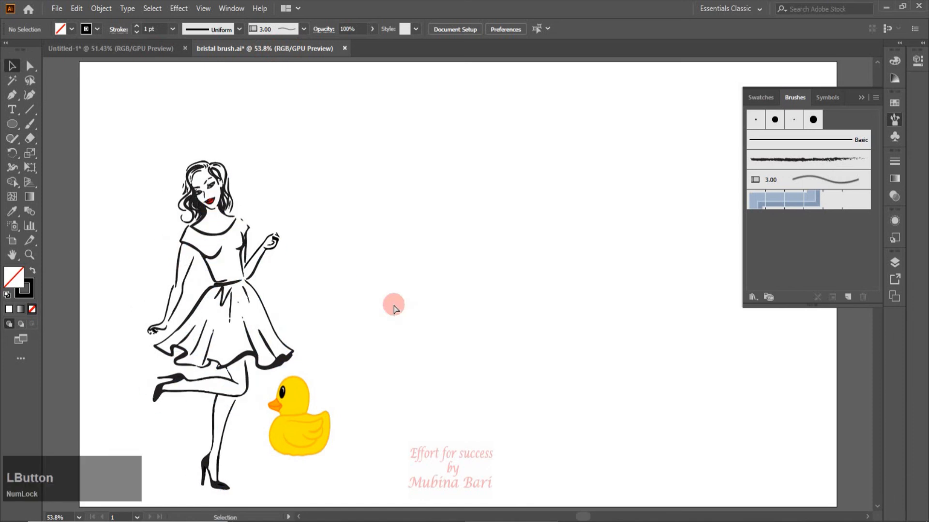
{"action": "key", "text": "ctrl+a"}
{"action": "left_click", "coordinate": [75, 8]}
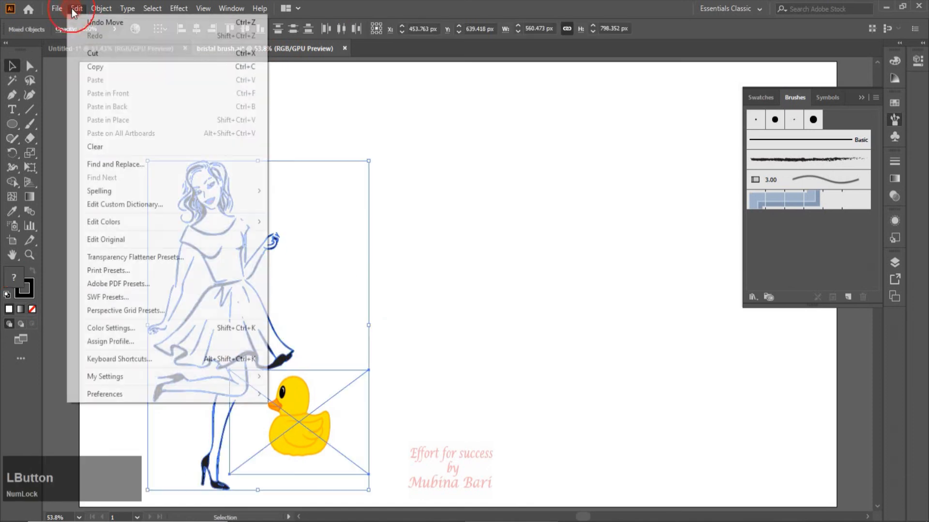
{"action": "left_click", "coordinate": [93, 67]}
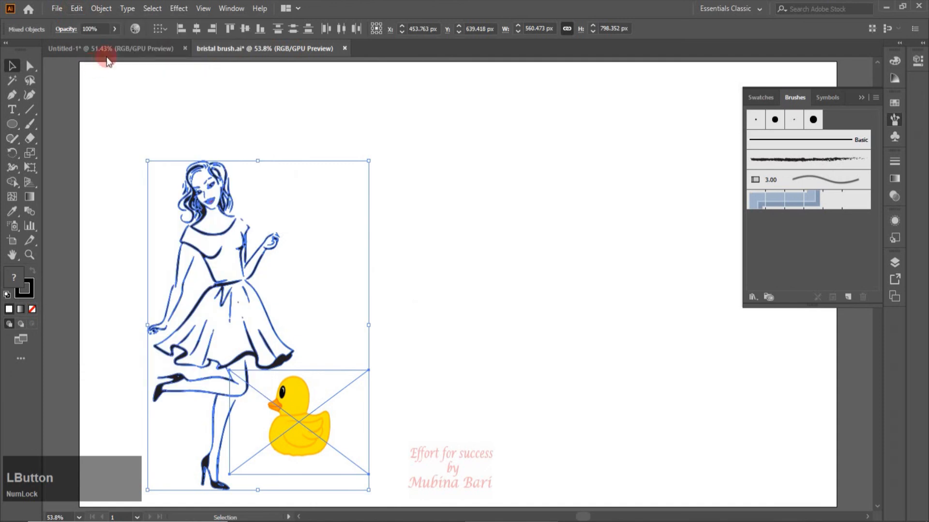
Step: Paste the woman and duck into the Untitled-1 document and move them to the left of the painted circle
{"action": "left_click", "coordinate": [107, 52]}
{"action": "left_click", "coordinate": [139, 71]}
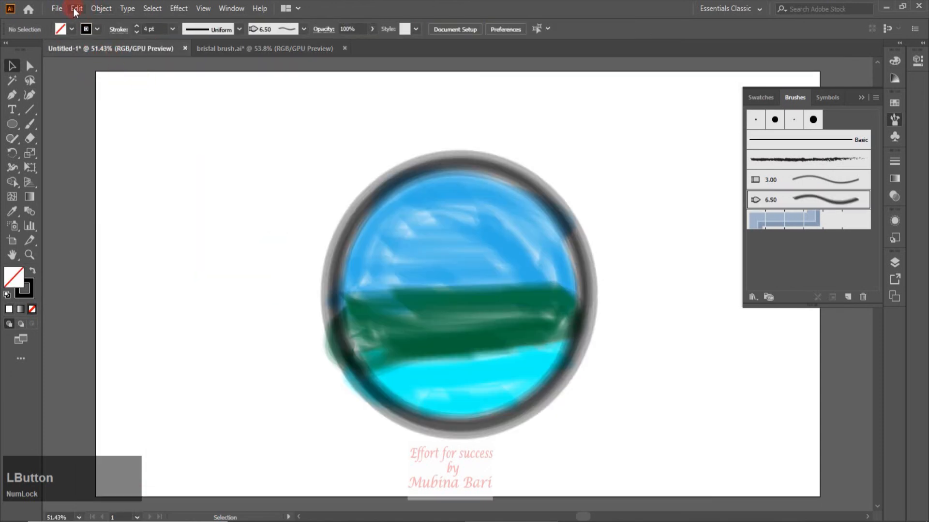
{"action": "left_click", "coordinate": [75, 8]}
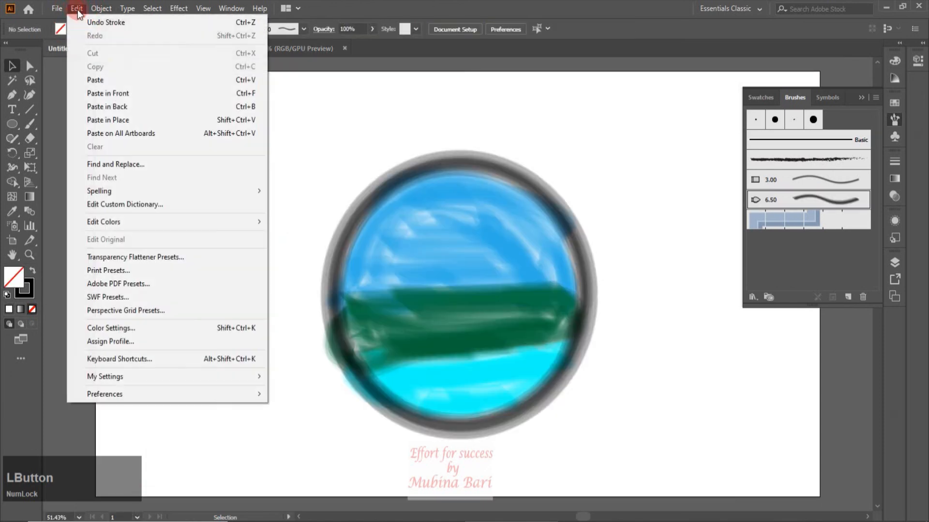
{"action": "left_click", "coordinate": [107, 79]}
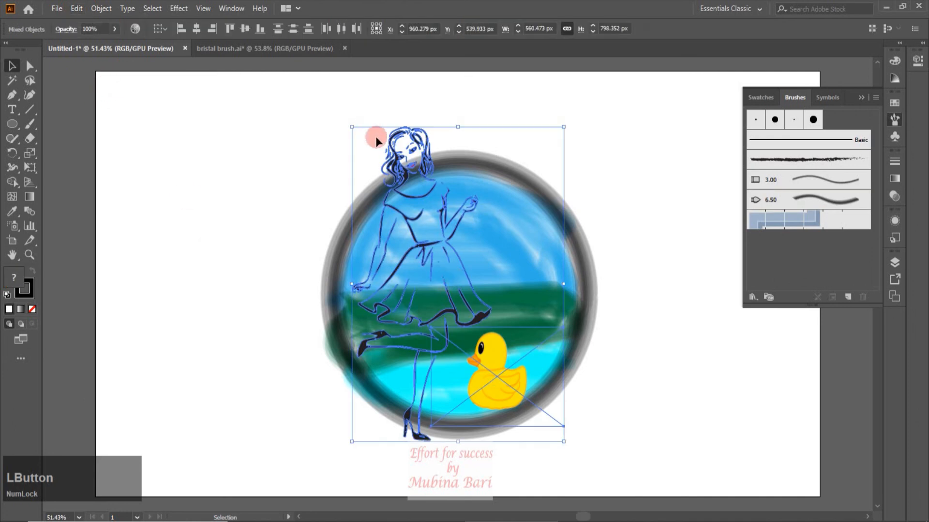
{"action": "left_click_drag", "start_coordinate": [401, 141], "coordinate": [218, 142]}
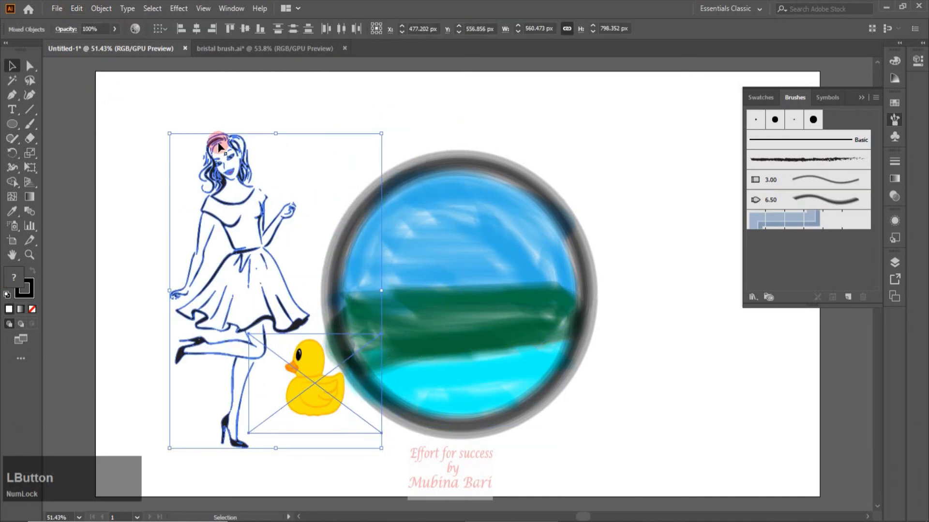
{"action": "left_click", "coordinate": [689, 444]}
Step: Move the duck inside the circle so that it sits on the upper edge of the cyan water
{"action": "left_click", "coordinate": [322, 404]}
{"action": "left_click_drag", "start_coordinate": [321, 404], "coordinate": [461, 355]}
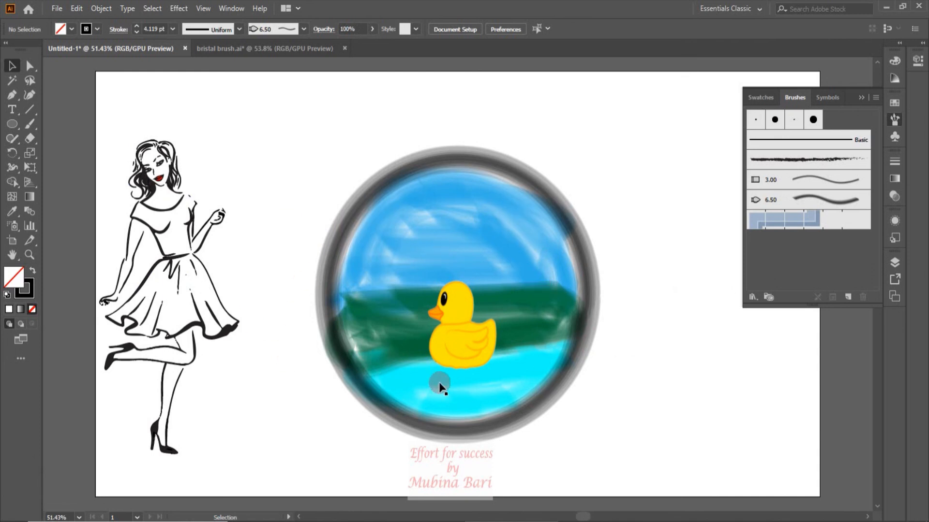
{"action": "left_click", "coordinate": [715, 414]}
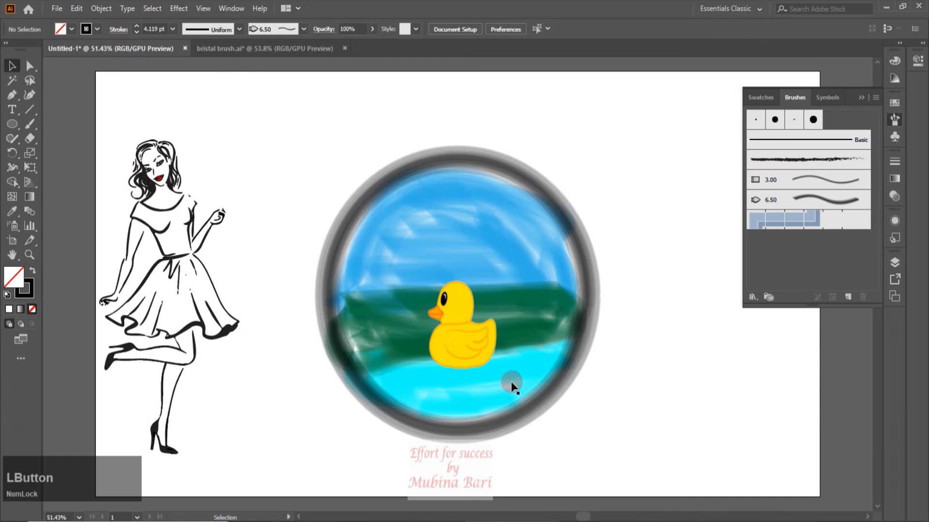
Step: Paint short light blue ripples on the water around the duck with the 3.00 bristle brush at 1 pt
{"action": "left_click", "coordinate": [30, 123]}
{"action": "left_click", "coordinate": [812, 200]}
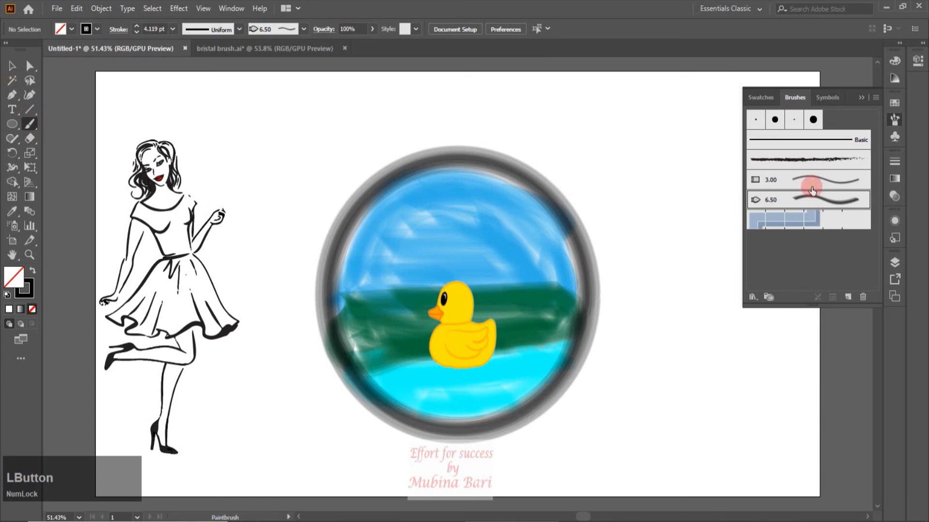
{"action": "left_click", "coordinate": [814, 178]}
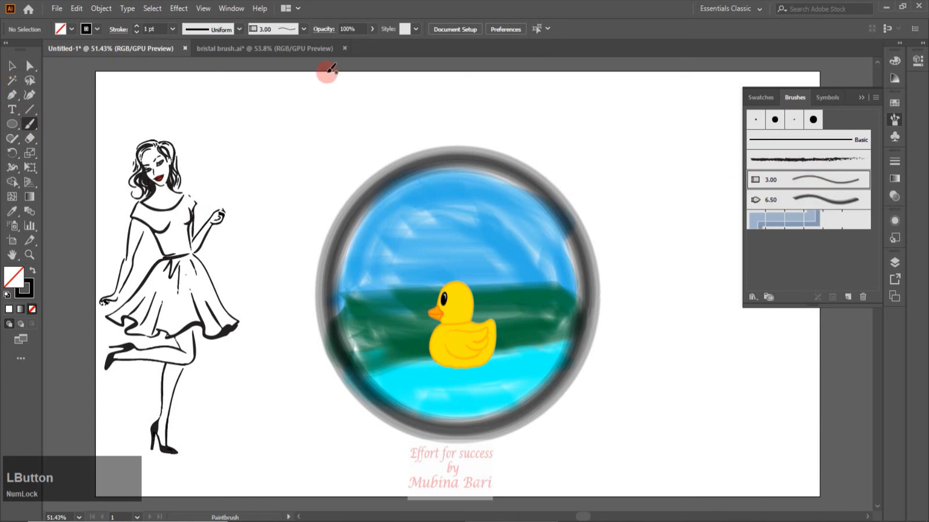
{"action": "left_click", "coordinate": [97, 29]}
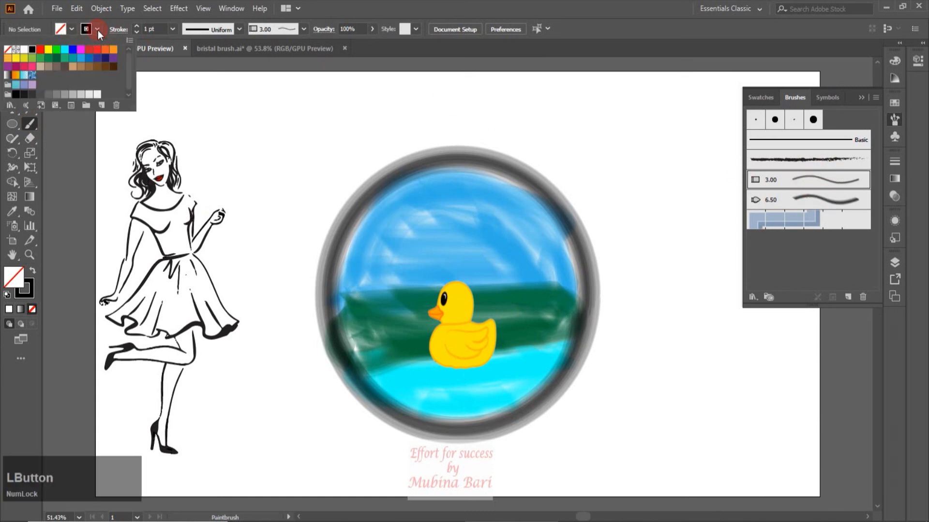
{"action": "left_click", "coordinate": [80, 58]}
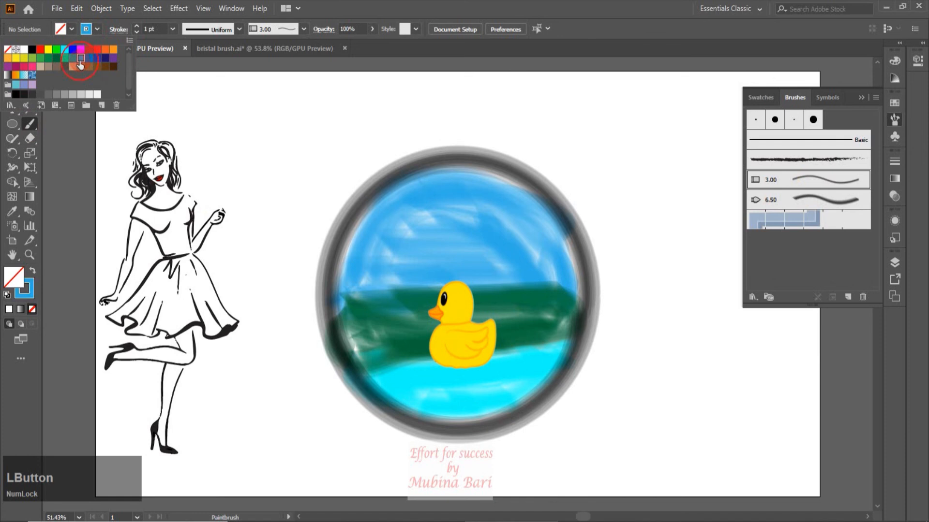
{"action": "left_click", "coordinate": [234, 106]}
{"action": "left_click_drag", "start_coordinate": [445, 375], "coordinate": [486, 385]}
{"action": "mouse_move", "coordinate": [438, 364]}
{"action": "left_mouse_down"}
{"action": "mouse_move", "coordinate": [484, 391]}
{"action": "mouse_move", "coordinate": [496, 377]}
{"action": "mouse_move", "coordinate": [489, 373]}
{"action": "mouse_move", "coordinate": [546, 358]}
{"action": "left_mouse_up"}
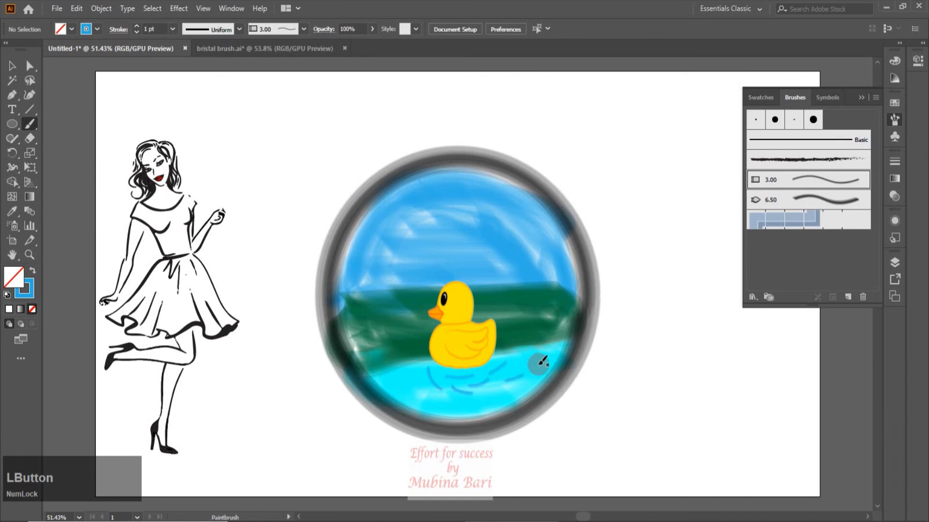
{"action": "mouse_move", "coordinate": [412, 369]}
{"action": "left_mouse_down"}
{"action": "mouse_move", "coordinate": [432, 388]}
{"action": "mouse_move", "coordinate": [427, 393]}
{"action": "mouse_move", "coordinate": [478, 397]}
{"action": "mouse_move", "coordinate": [461, 408]}
{"action": "mouse_move", "coordinate": [489, 402]}
{"action": "mouse_move", "coordinate": [533, 361]}
{"action": "left_mouse_up"}
{"action": "left_click", "coordinate": [57, 10]}
{"action": "left_click", "coordinate": [230, 83]}
Step: Move the woman figure slightly to the right, closer to the painted circle
{"action": "left_click", "coordinate": [12, 65]}
{"action": "left_click_drag", "start_coordinate": [191, 300], "coordinate": [213, 301]}
{"action": "left_click", "coordinate": [292, 397]}
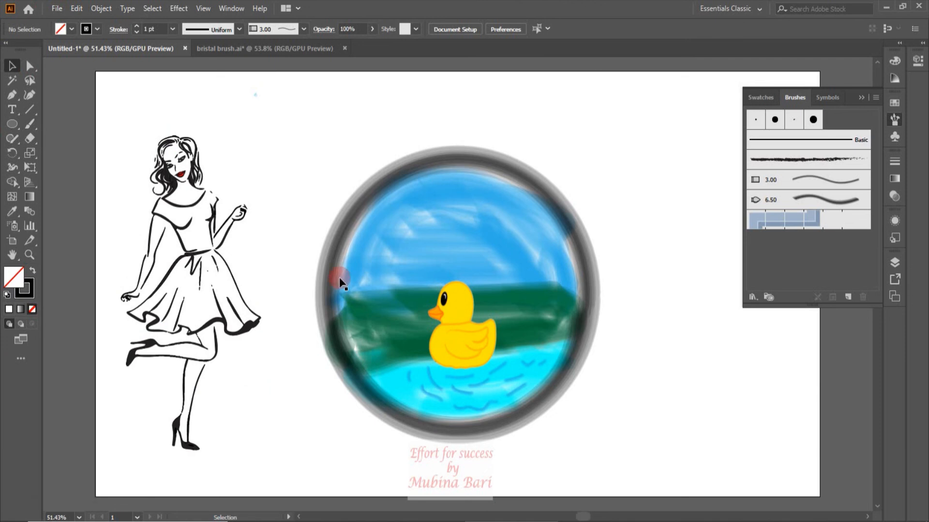
Step: Paint the woman's dress red, from the shoulders to the skirt hem, with the 3.00 bristle brush at 2 pt
{"action": "left_click", "coordinate": [824, 180]}
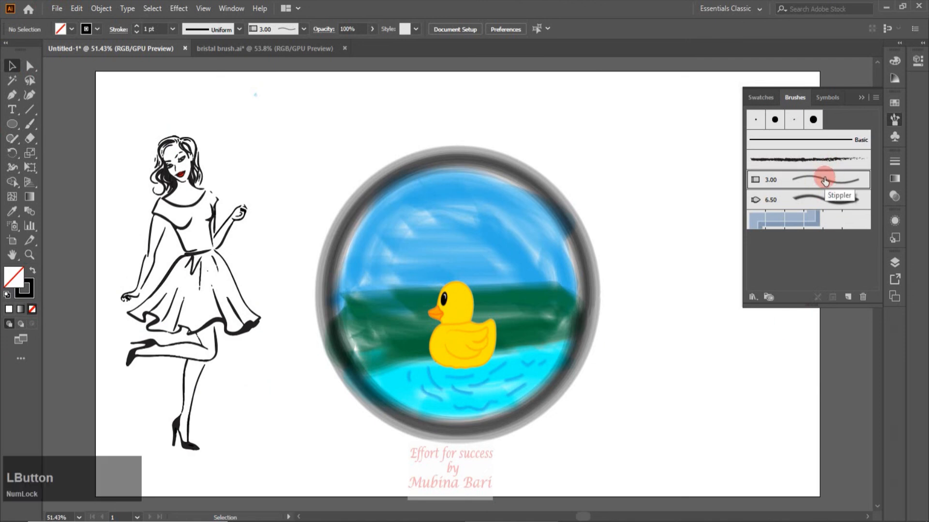
{"action": "left_click", "coordinate": [202, 68]}
{"action": "left_click", "coordinate": [172, 30]}
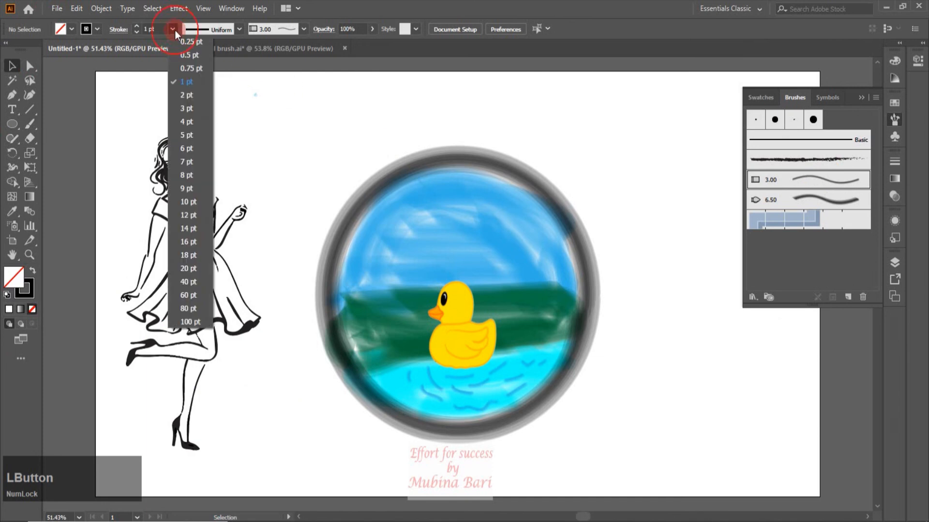
{"action": "left_click", "coordinate": [189, 94]}
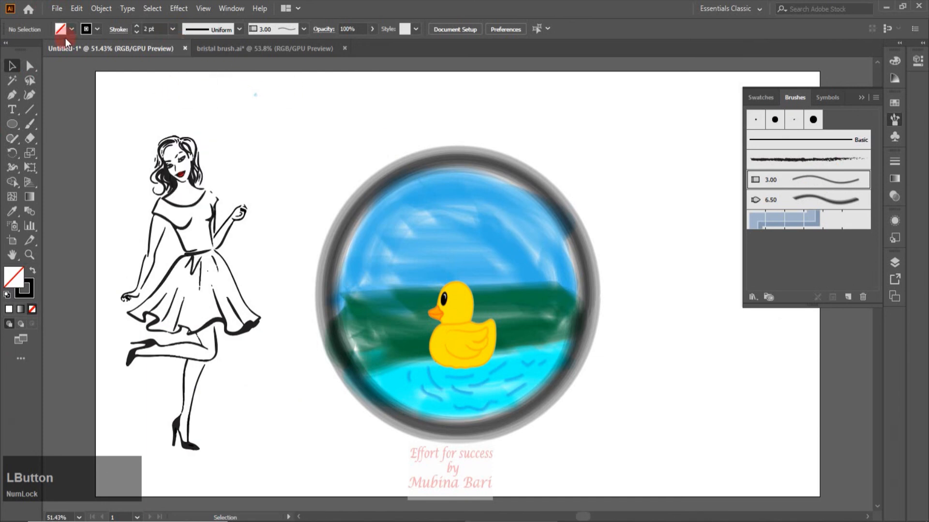
{"action": "left_click", "coordinate": [97, 29]}
{"action": "left_click", "coordinate": [41, 48]}
{"action": "left_click", "coordinate": [245, 100]}
{"action": "key", "text": "b"}
{"action": "mouse_move", "coordinate": [177, 262]}
{"action": "left_mouse_down"}
{"action": "mouse_move", "coordinate": [136, 315]}
{"action": "mouse_move", "coordinate": [207, 253]}
{"action": "mouse_move", "coordinate": [223, 257]}
{"action": "mouse_move", "coordinate": [250, 304]}
{"action": "mouse_move", "coordinate": [228, 259]}
{"action": "mouse_move", "coordinate": [255, 315]}
{"action": "mouse_move", "coordinate": [234, 303]}
{"action": "mouse_move", "coordinate": [238, 321]}
{"action": "mouse_move", "coordinate": [222, 266]}
{"action": "mouse_move", "coordinate": [213, 265]}
{"action": "mouse_move", "coordinate": [222, 304]}
{"action": "mouse_move", "coordinate": [198, 267]}
{"action": "mouse_move", "coordinate": [212, 318]}
{"action": "mouse_move", "coordinate": [202, 264]}
{"action": "mouse_move", "coordinate": [194, 303]}
{"action": "mouse_move", "coordinate": [183, 318]}
{"action": "mouse_move", "coordinate": [182, 280]}
{"action": "mouse_move", "coordinate": [164, 315]}
{"action": "mouse_move", "coordinate": [191, 275]}
{"action": "mouse_move", "coordinate": [160, 325]}
{"action": "mouse_move", "coordinate": [175, 330]}
{"action": "mouse_move", "coordinate": [154, 324]}
{"action": "mouse_move", "coordinate": [187, 276]}
{"action": "mouse_move", "coordinate": [201, 259]}
{"action": "left_mouse_up"}
{"action": "mouse_move", "coordinate": [158, 199]}
{"action": "left_mouse_down"}
{"action": "mouse_move", "coordinate": [191, 212]}
{"action": "mouse_move", "coordinate": [212, 189]}
{"action": "mouse_move", "coordinate": [211, 211]}
{"action": "mouse_move", "coordinate": [208, 201]}
{"action": "mouse_move", "coordinate": [166, 204]}
{"action": "mouse_move", "coordinate": [207, 206]}
{"action": "mouse_move", "coordinate": [201, 248]}
{"action": "mouse_move", "coordinate": [182, 209]}
{"action": "mouse_move", "coordinate": [202, 237]}
{"action": "left_mouse_up"}
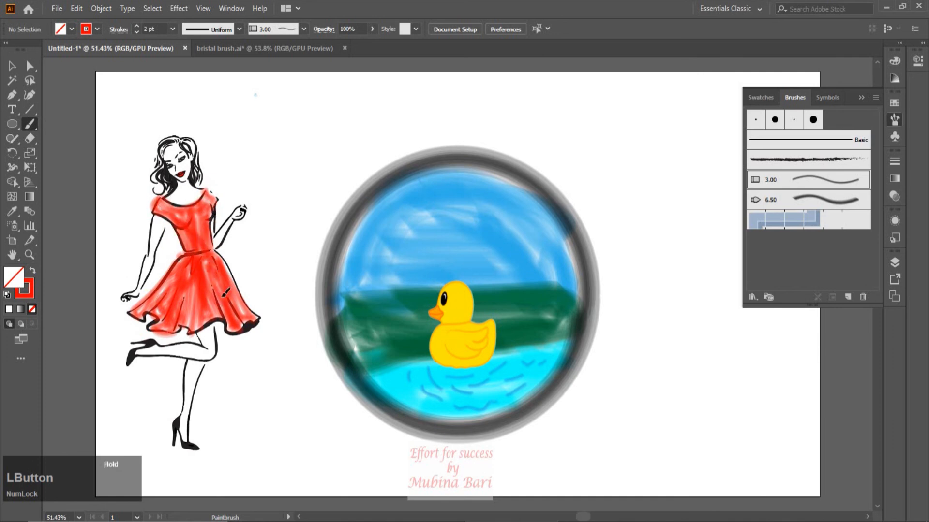
{"action": "left_click_drag", "start_coordinate": [211, 192], "coordinate": [211, 194]}
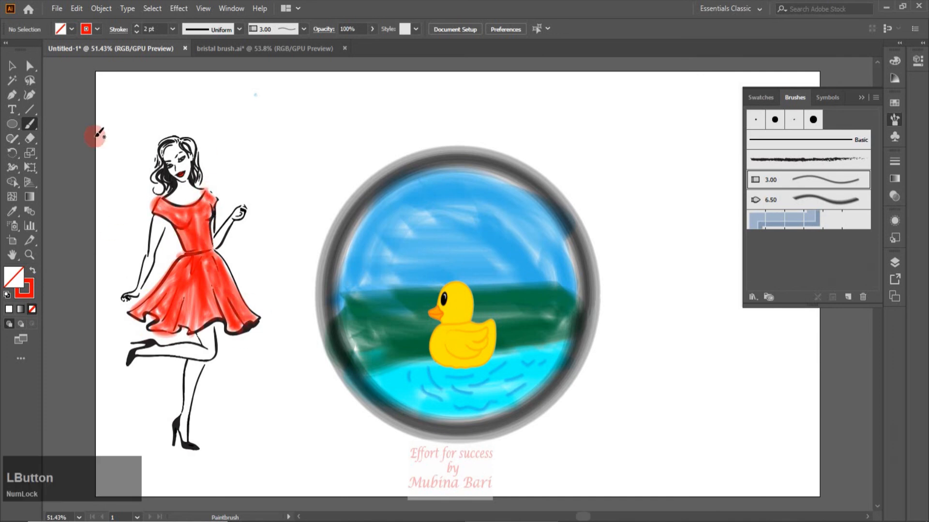
Step: Paint the woman's hair dark brown on both sides of her face with the 3.00 bristle brush at 2 pt
{"action": "left_click", "coordinate": [98, 29]}
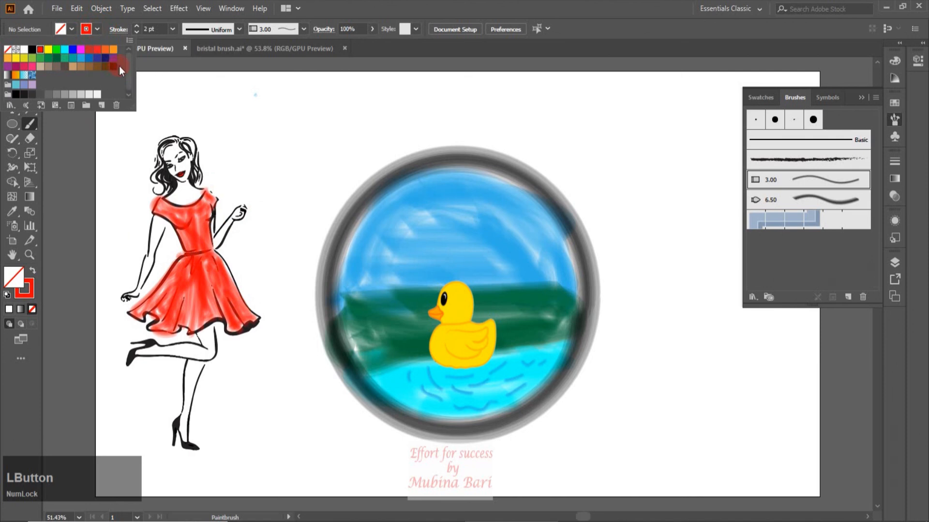
{"action": "left_click", "coordinate": [114, 70]}
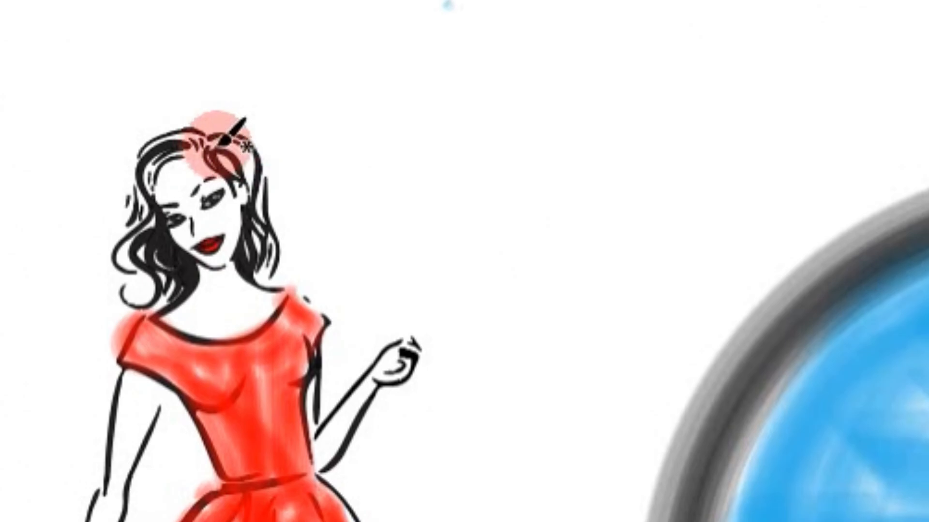
{"action": "mouse_move", "coordinate": [181, 140]}
{"action": "left_mouse_down"}
{"action": "mouse_move", "coordinate": [192, 153]}
{"action": "mouse_move", "coordinate": [214, 144]}
{"action": "mouse_move", "coordinate": [270, 222]}
{"action": "mouse_move", "coordinate": [271, 259]}
{"action": "mouse_move", "coordinate": [240, 268]}
{"action": "mouse_move", "coordinate": [257, 284]}
{"action": "left_mouse_up"}
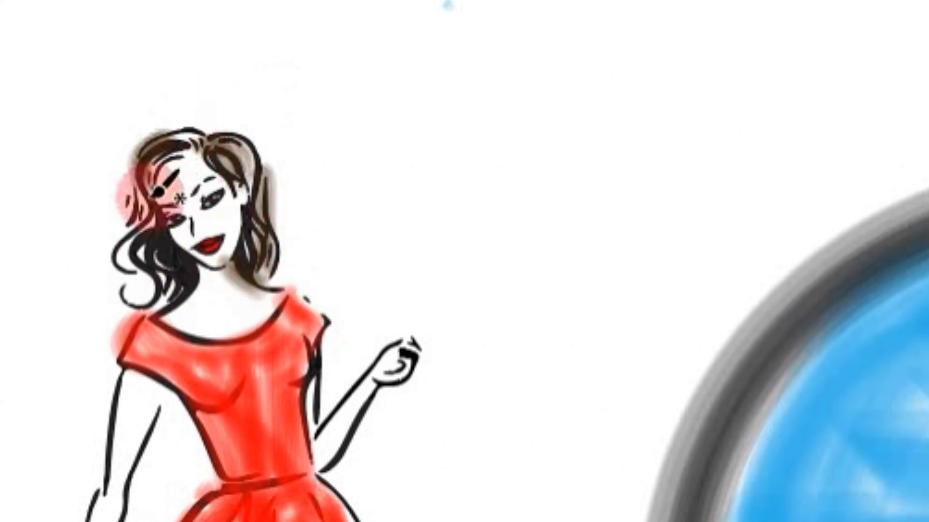
{"action": "mouse_move", "coordinate": [161, 165]}
{"action": "left_mouse_down"}
{"action": "mouse_move", "coordinate": [147, 187]}
{"action": "mouse_move", "coordinate": [163, 235]}
{"action": "mouse_move", "coordinate": [147, 230]}
{"action": "mouse_move", "coordinate": [130, 266]}
{"action": "mouse_move", "coordinate": [166, 226]}
{"action": "mouse_move", "coordinate": [146, 326]}
{"action": "left_mouse_up"}
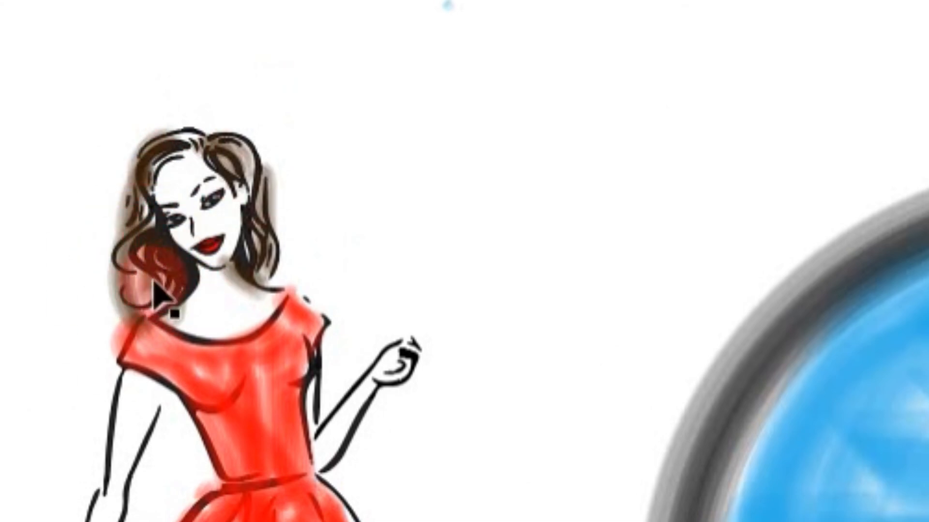
{"action": "mouse_move", "coordinate": [195, 294]}
{"action": "left_mouse_down"}
{"action": "mouse_move", "coordinate": [238, 280]}
{"action": "mouse_move", "coordinate": [225, 283]}
{"action": "left_mouse_up"}
{"action": "key", "text": "ctrl+z"}
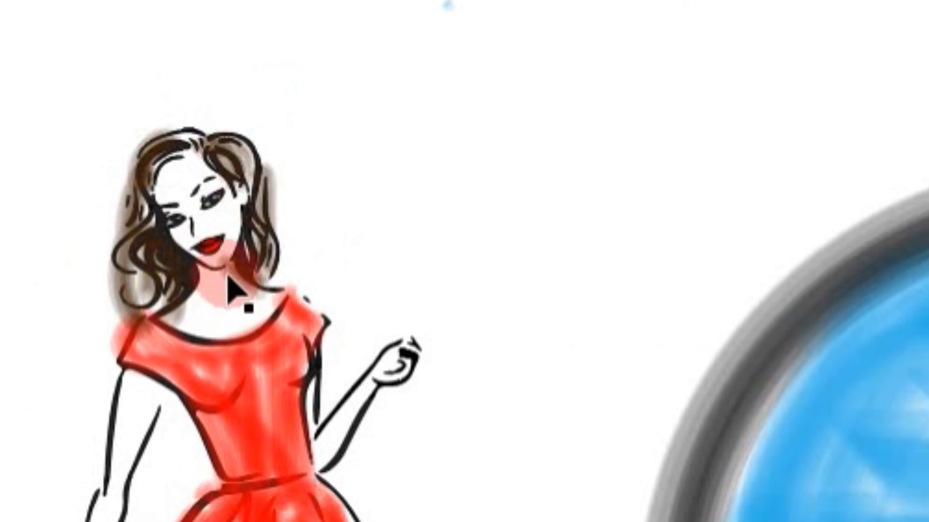
{"action": "left_click", "coordinate": [234, 283]}
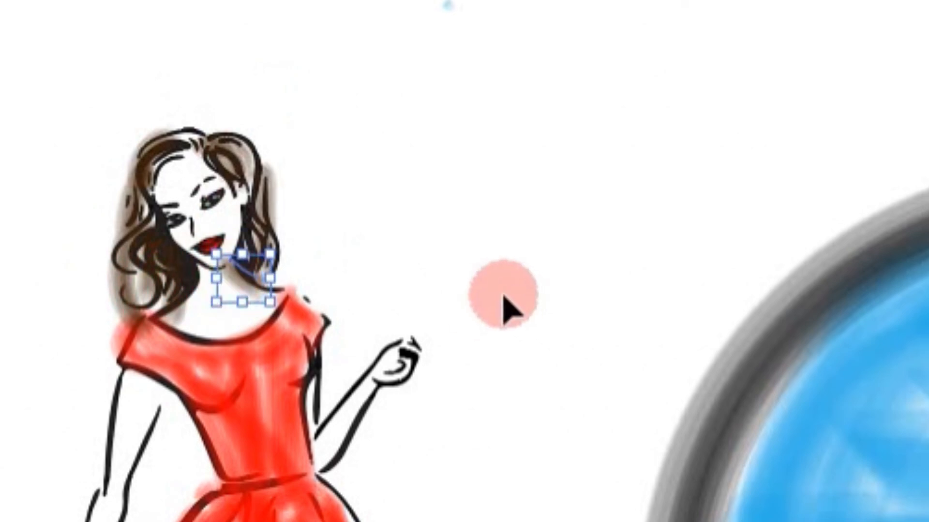
{"action": "left_click", "coordinate": [505, 304]}
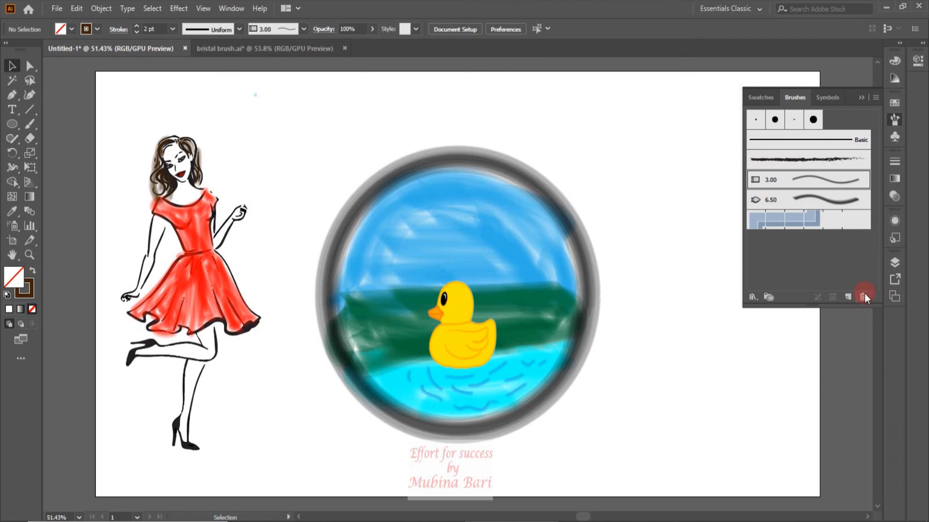
Step: Start creating a new brush and bring up the choice of brush types
{"action": "left_click", "coordinate": [847, 296]}
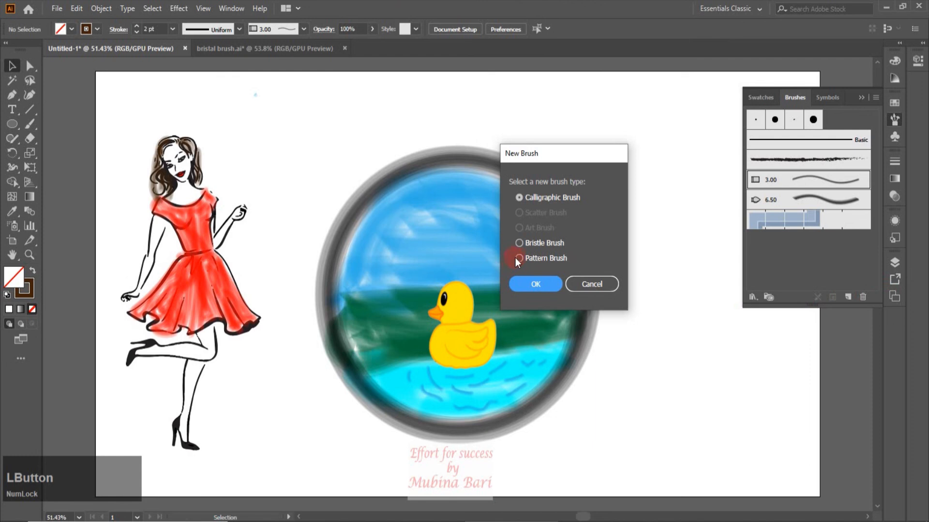